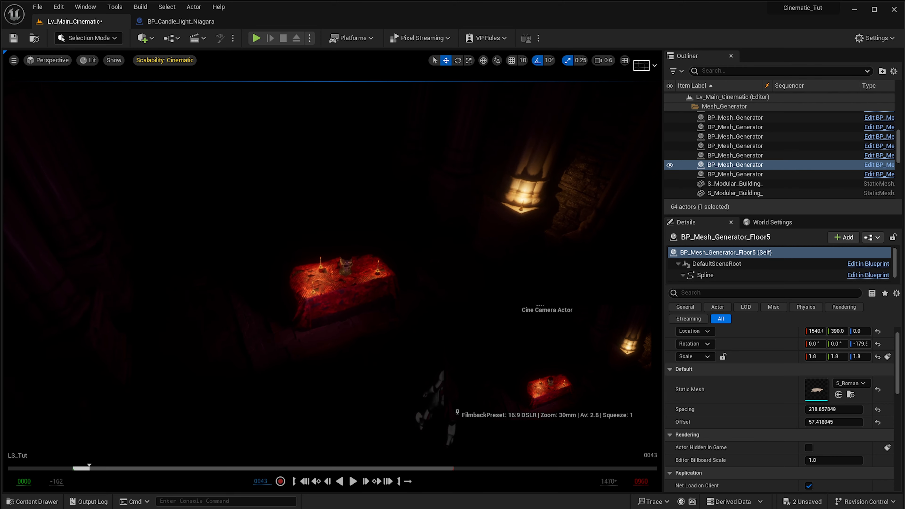
Scrub the LS_Tut sequence forward to frame 589 and unpin the Cine Camera Actor preview.
right_drag(471, 356, 471, 353)
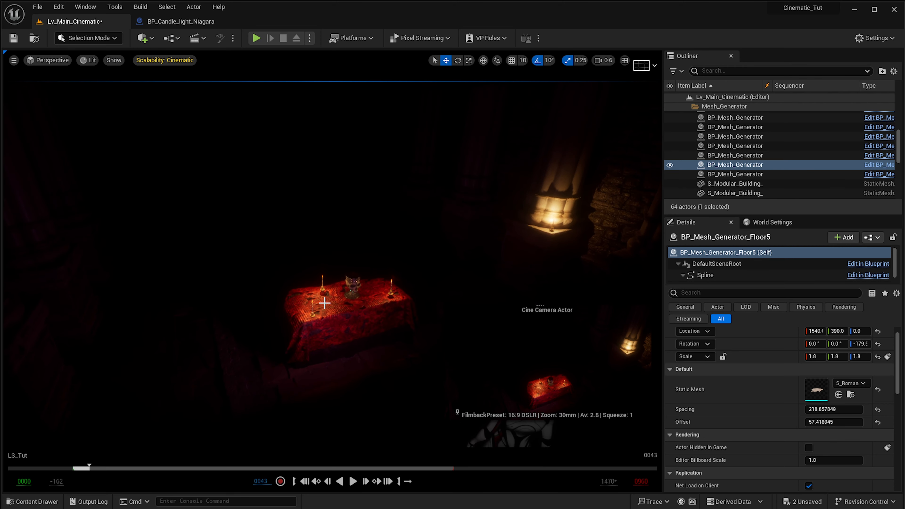
scroll(325, 303, up, 6)
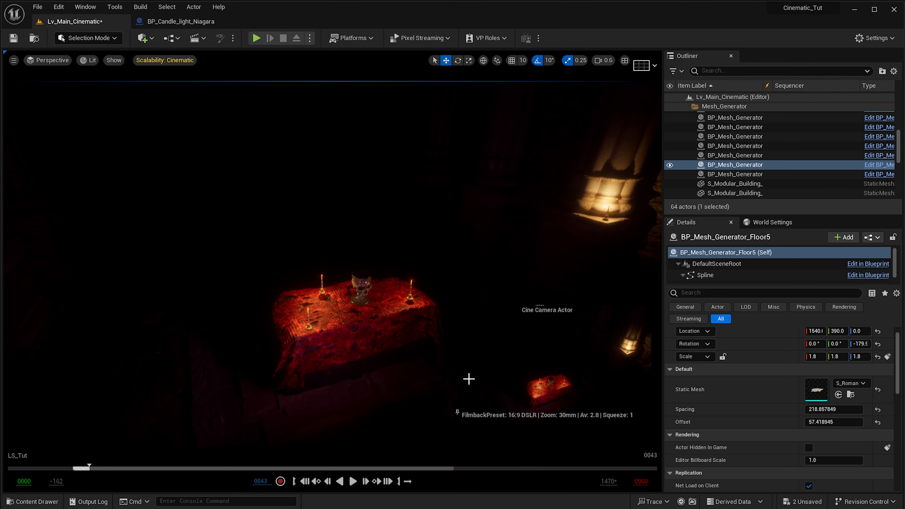
drag(164, 467, 201, 468)
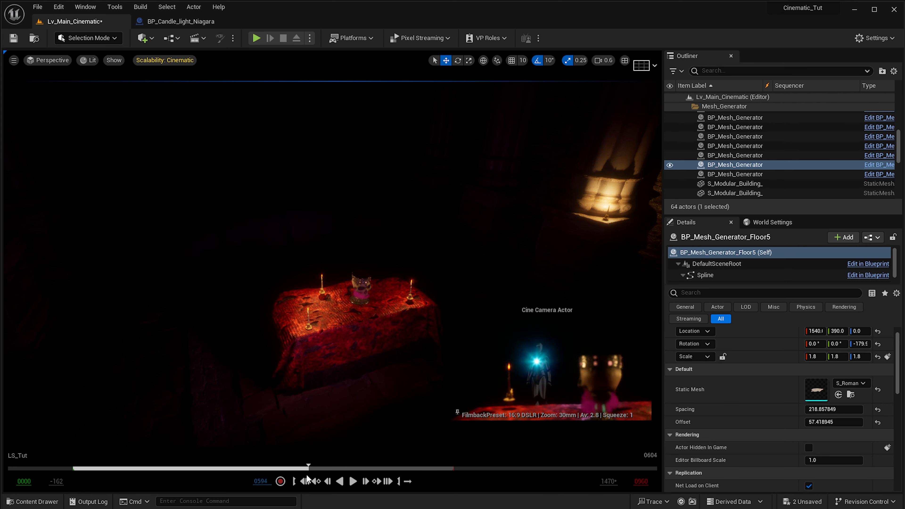
click(459, 412)
Examine the altar, its candles and the purple smoke from several angles.
right_drag(427, 356, 417, 372)
key(w)
mouse_move(371, 271)
right_down()
mouse_move(358, 280)
mouse_move(371, 271)
right_up()
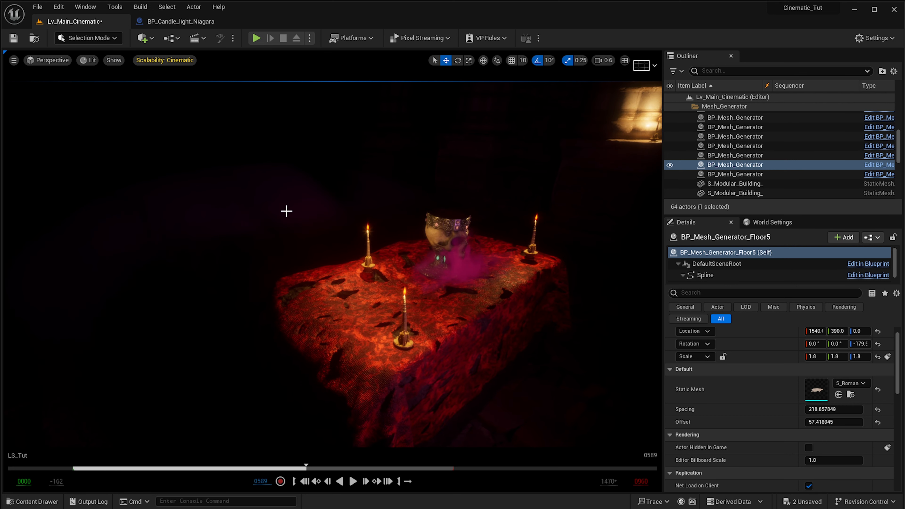
right_drag(420, 363, 399, 362)
key(d)
right_drag(377, 268, 358, 256)
key(d)
key(s)
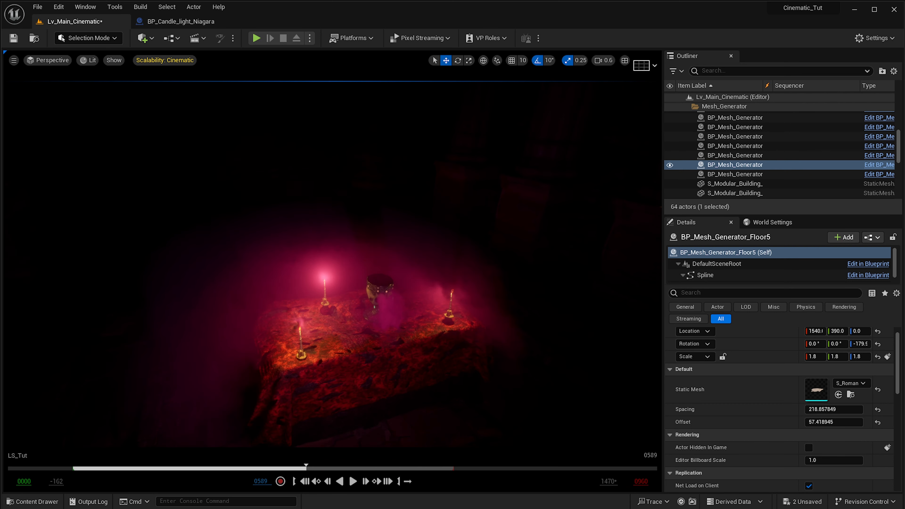
right_drag(322, 313, 340, 332)
key(a)
key(s)
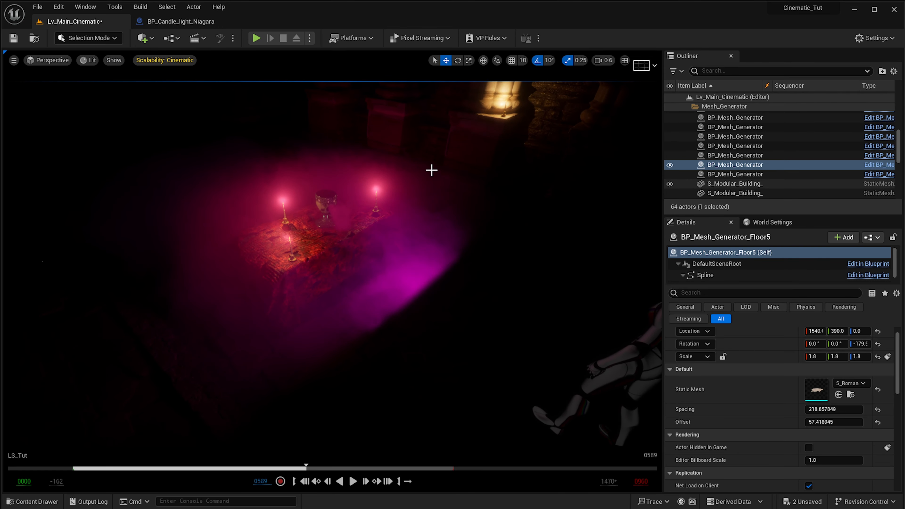
Duplicate the BP_Candle_light3 candle on the altar and move the copy beyond the table to about X 652.7.
click(281, 214)
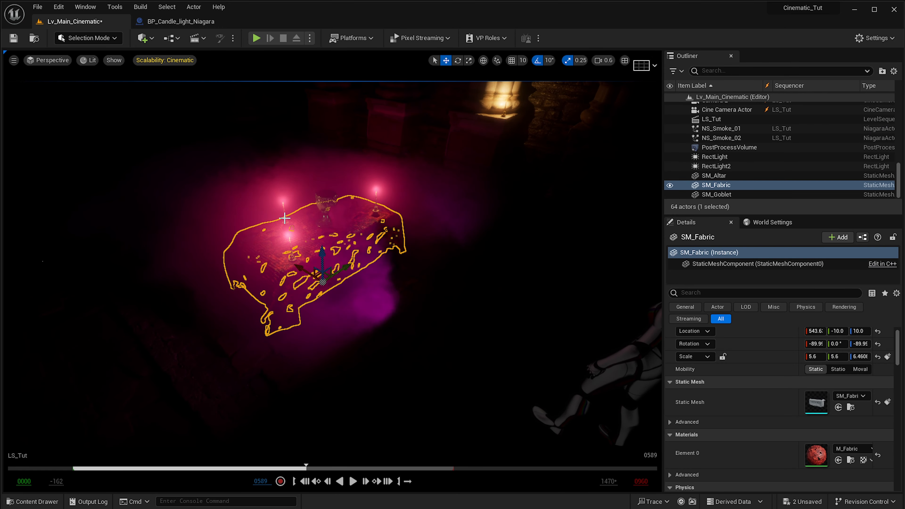
click(286, 219)
key(w)
right_drag(286, 219, 304, 211)
key(a)
key(e)
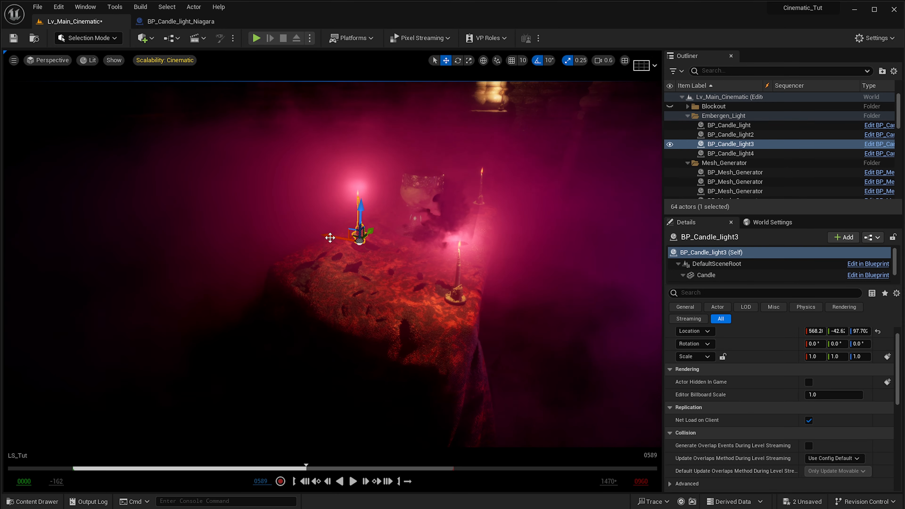
alt+drag(328, 237, 216, 232)
Lower the duplicated candle behind the altar to floor level at about Z 9.3.
key(w)
key(a)
right_drag(216, 232, 196, 227)
key(e)
drag(382, 258, 394, 378)
key(d)
right_drag(394, 379, 426, 369)
key(s)
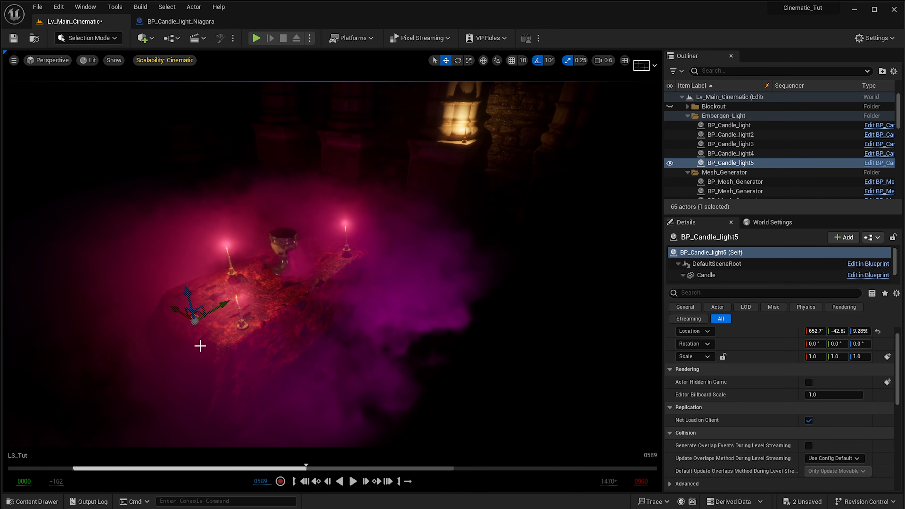
Duplicate the floor candle to the front side of the altar at about X 446.8.
alt+drag(177, 314, 327, 383)
key(d)
right_drag(328, 383, 241, 411)
right_drag(363, 342, 299, 446)
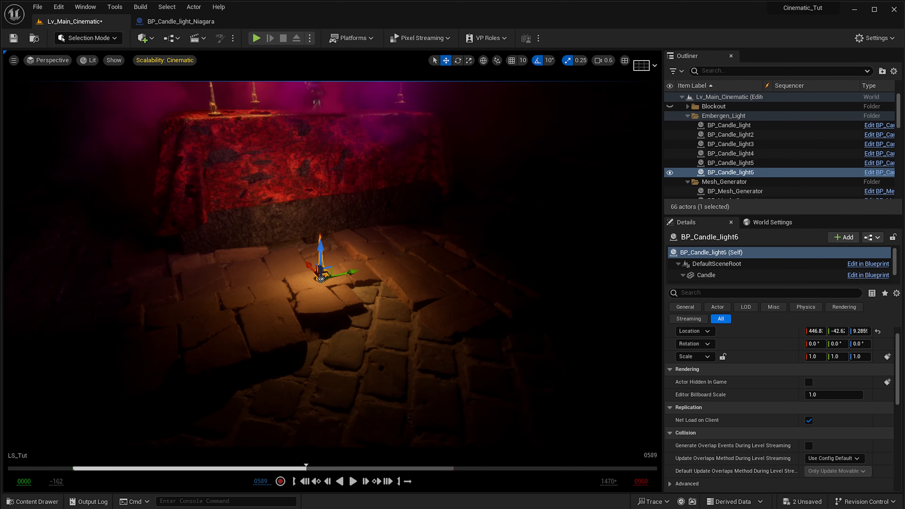
Duplicate the front floor candle to about Y -52.6 and scale the copy uniformly to 0.7 with locked proportions.
key(f)
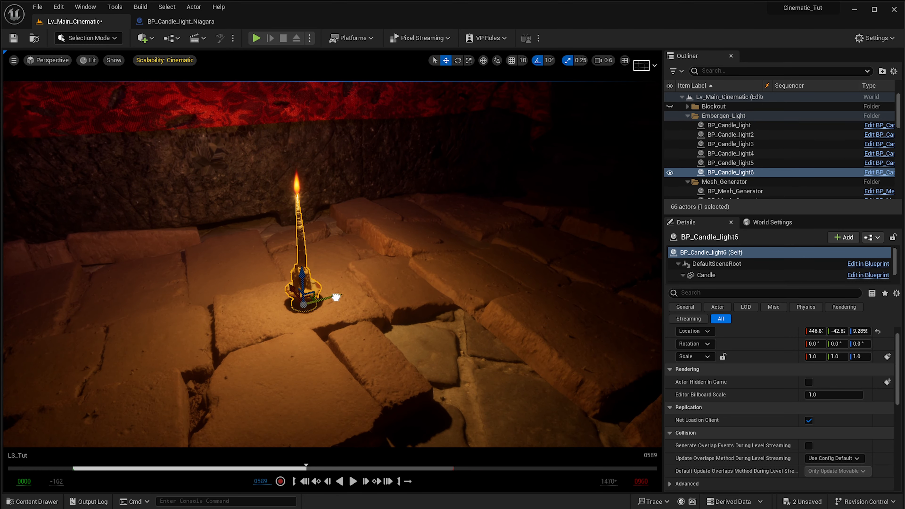
alt+drag(336, 298, 296, 306)
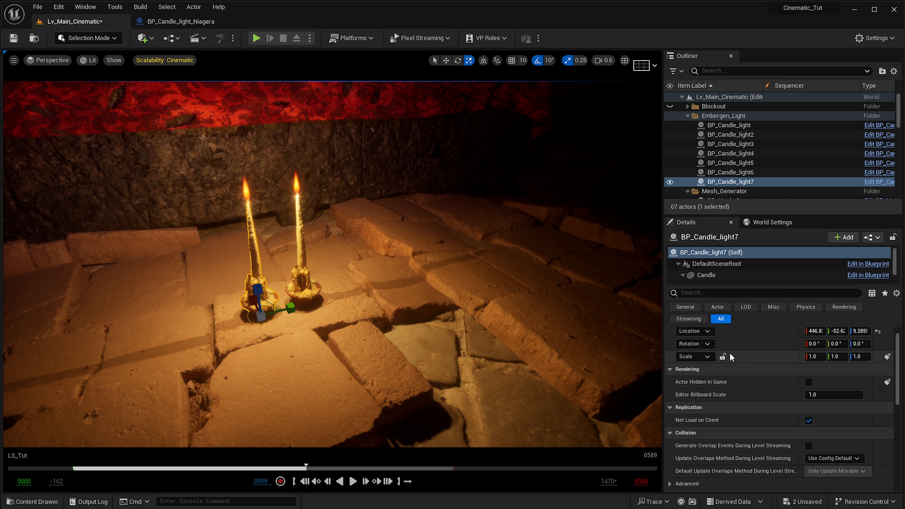
click(820, 358)
text(0.4)
key(Return)
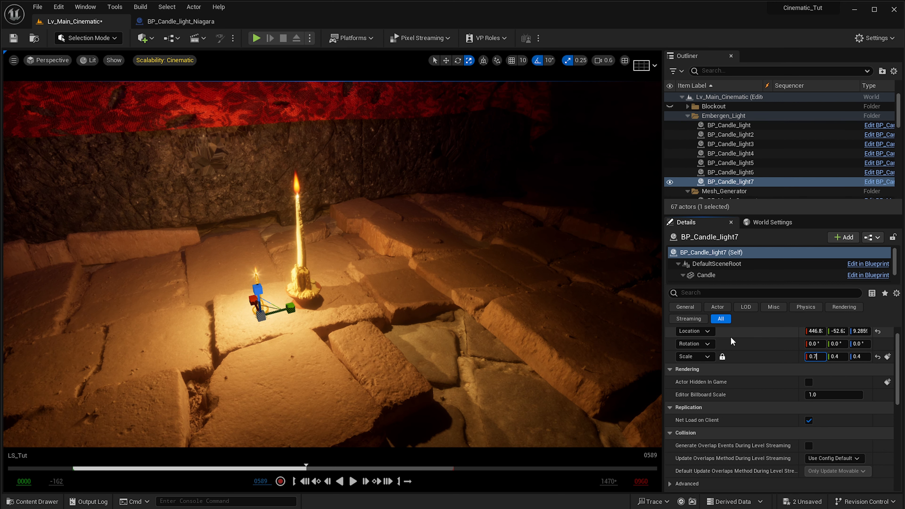
key(Return)
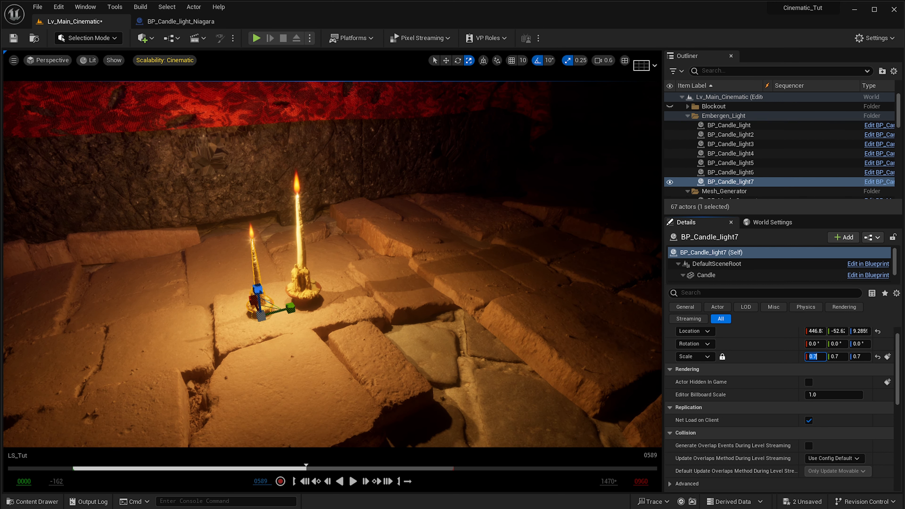
Duplicate the taller front floor candle along the Y axis to about Y 109.4.
key(w)
right_drag(352, 342, 360, 313)
scroll(352, 341, down, 10)
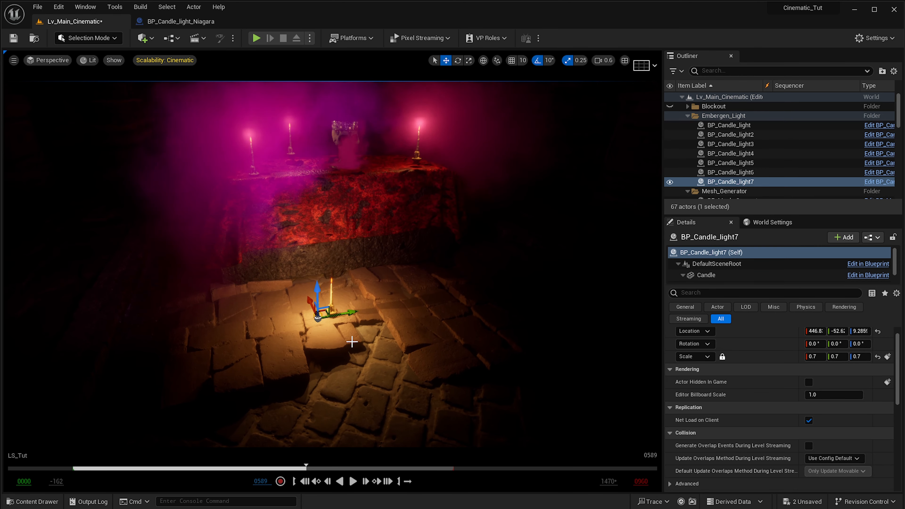
scroll(352, 341, up, 5)
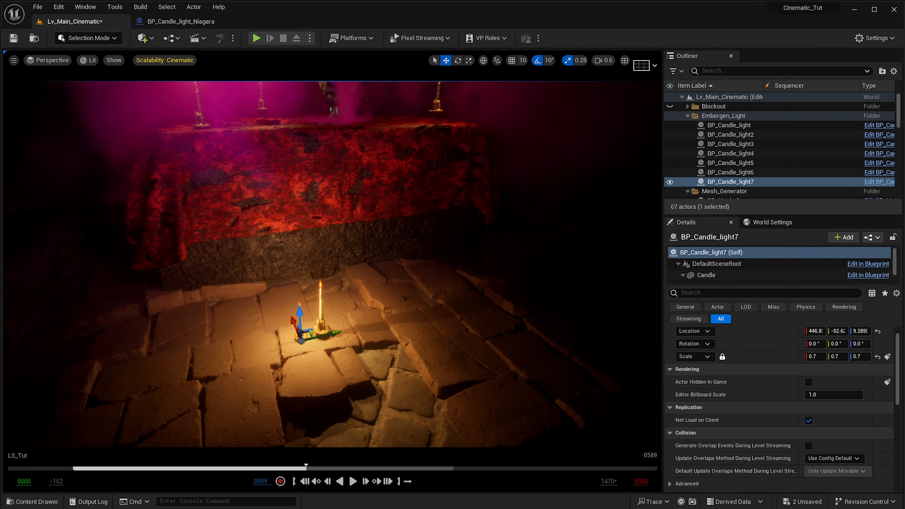
click(331, 332)
alt+drag(338, 331, 554, 321)
Duplicate the BP_Candle_light4 candle on the column base along X to about 716.8.
right_drag(555, 321, 616, 295)
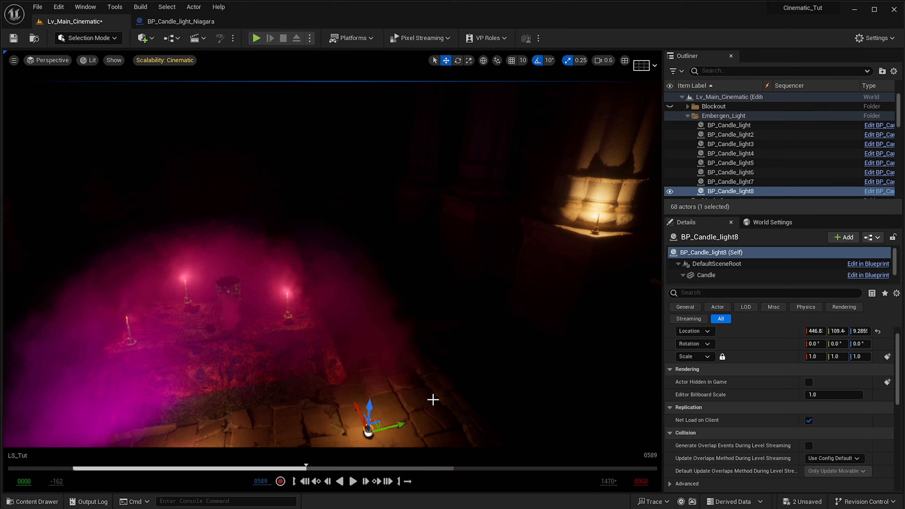
right_drag(432, 401, 570, 343)
key(w)
right_drag(398, 321, 399, 362)
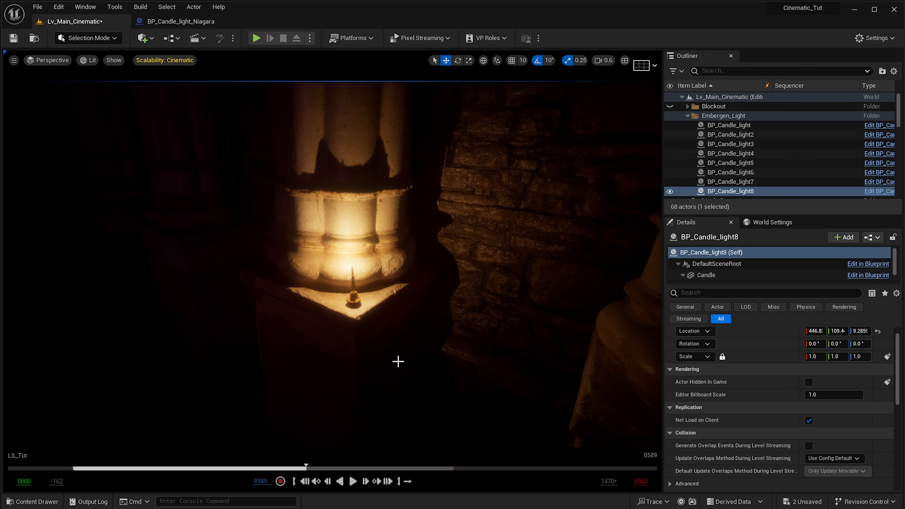
click(353, 304)
key(a)
right_drag(443, 271, 431, 282)
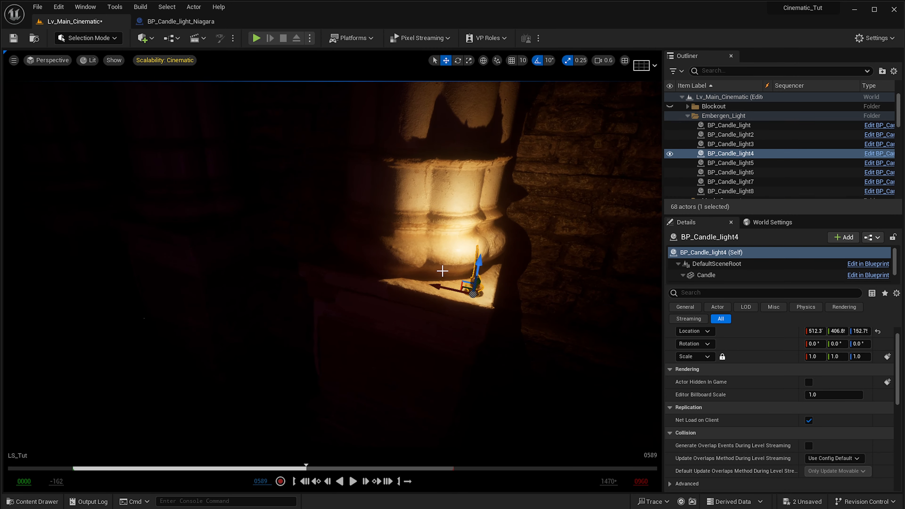
alt+drag(442, 284, 181, 241)
Move the duplicated column candle onto the neighbouring column's base at about X 803.3.
key(a)
right_drag(188, 246, 370, 182)
key(w)
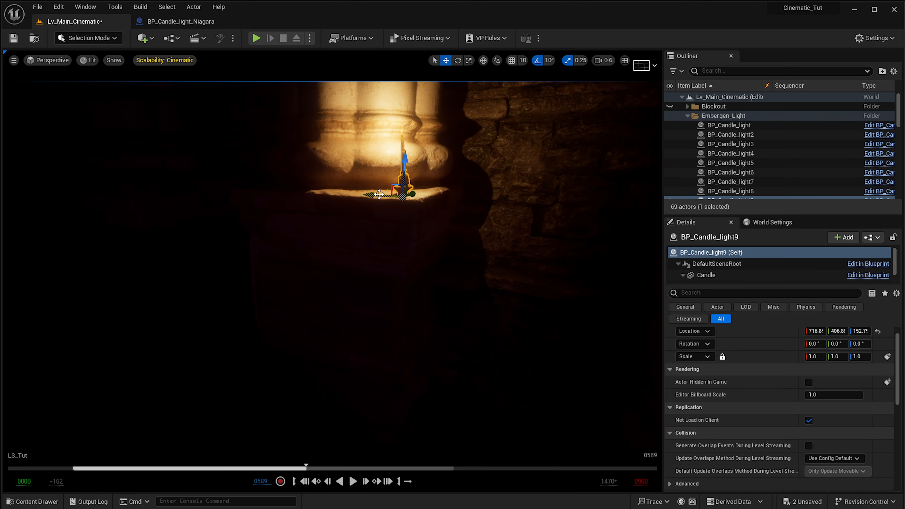
drag(379, 195, 251, 194)
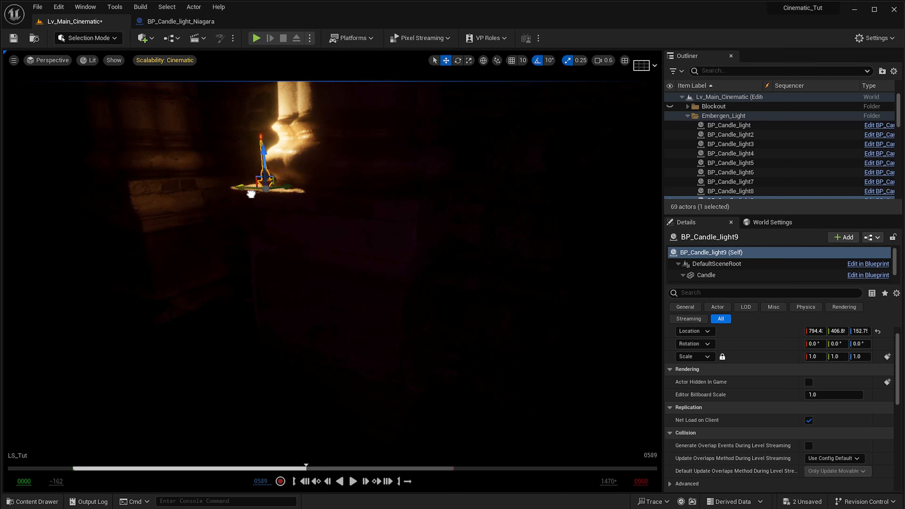
Duplicate the second column's candle and place the copy on the floor in front at about Y 351.8, Z 6.3.
right_drag(240, 195, 417, 123)
key(s)
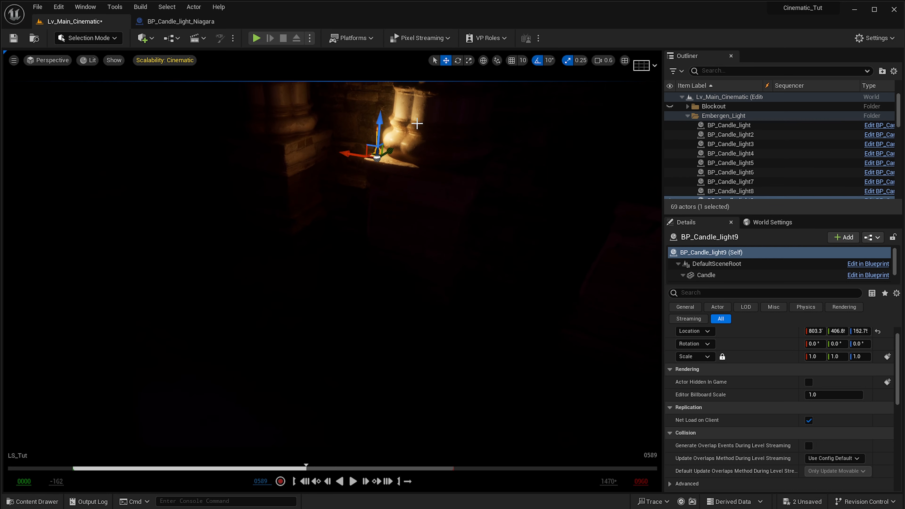
alt+drag(377, 158, 354, 274)
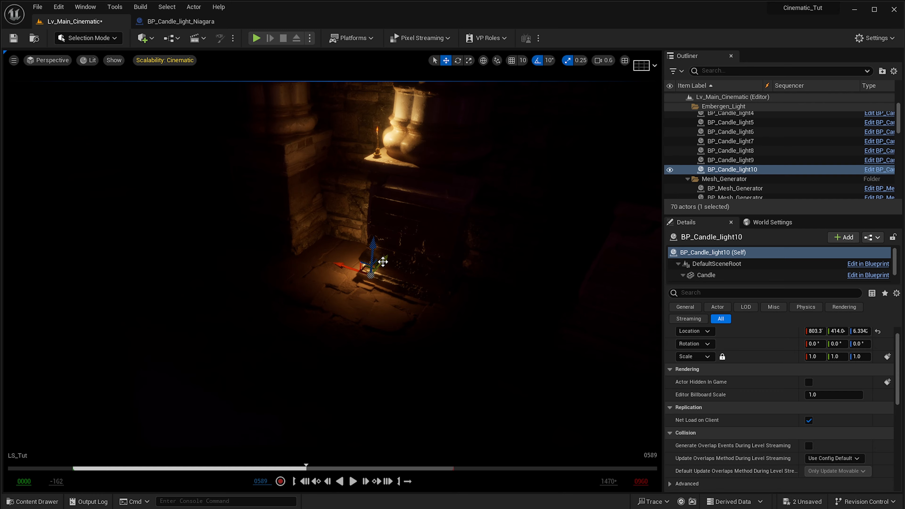
key(w)
right_drag(346, 257, 310, 235)
Examine the overall candle lighting around the altar and columns from several angles in game view.
scroll(337, 232, down, 1)
key(s)
key(s)
right_drag(371, 293, 352, 280)
key(a)
key(e)
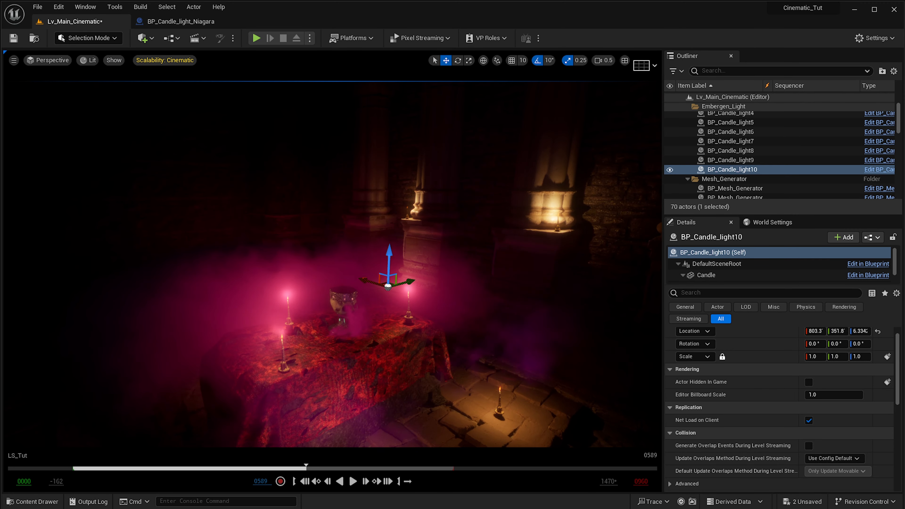
key(g)
key(g)
key(g)
right_drag(415, 282, 390, 284)
key(d)
key(g)
key(g)
key(g)
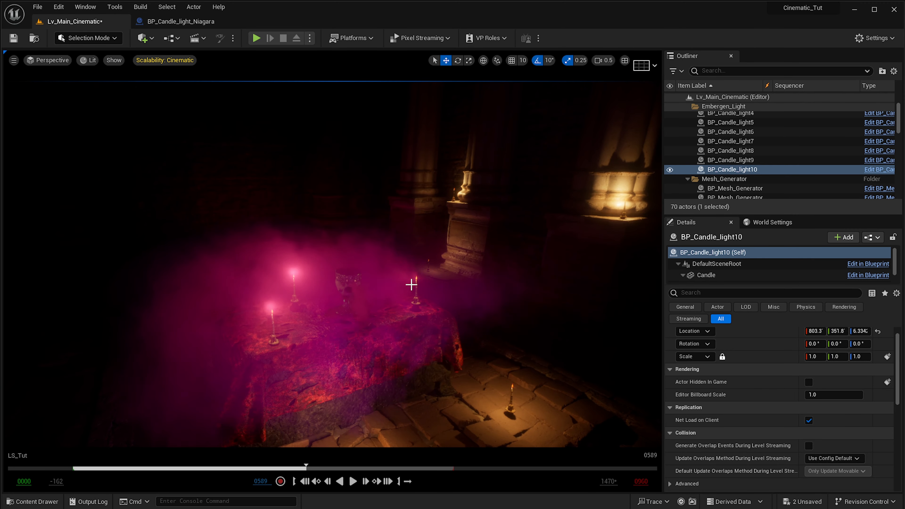
key(s)
right_drag(528, 224, 556, 226)
key(d)
right_drag(433, 277, 394, 283)
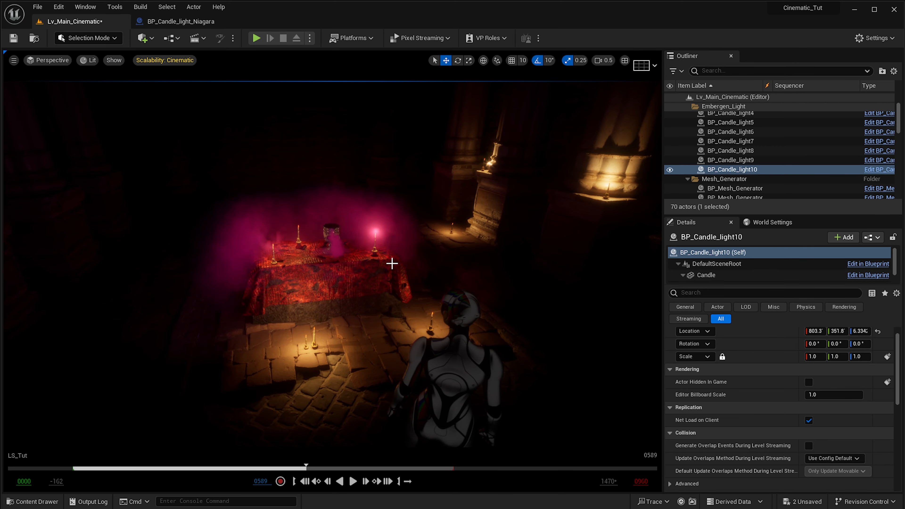
Lock the viewport to the LS_Tut sequence's camera cuts and move the Sequencer window out of the way.
click(319, 471)
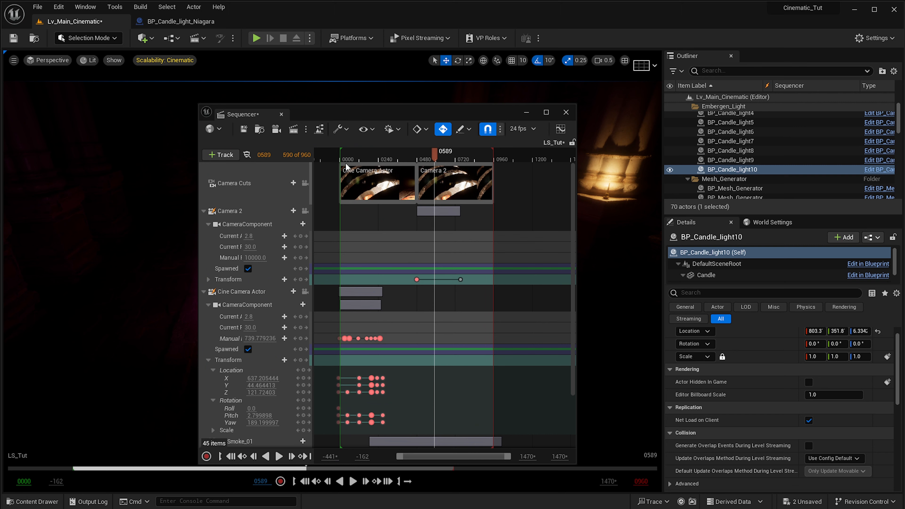
click(304, 184)
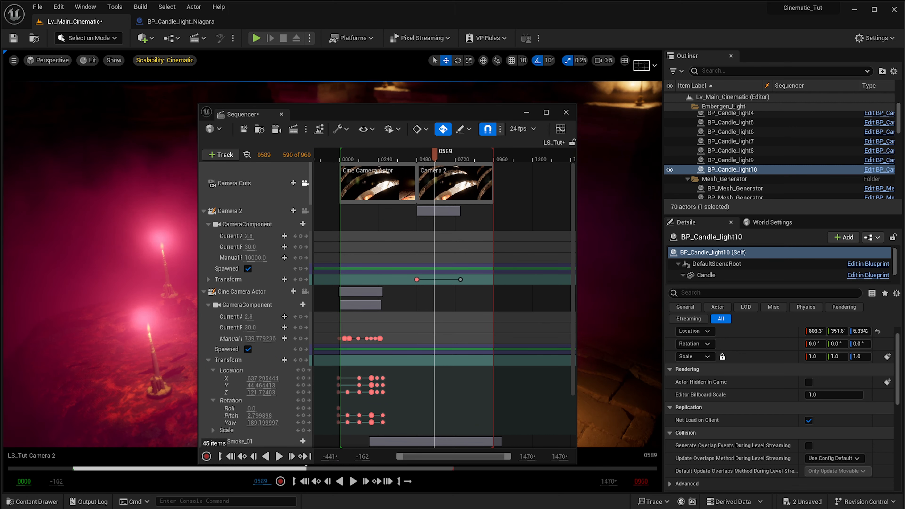
drag(427, 117, 0, 132)
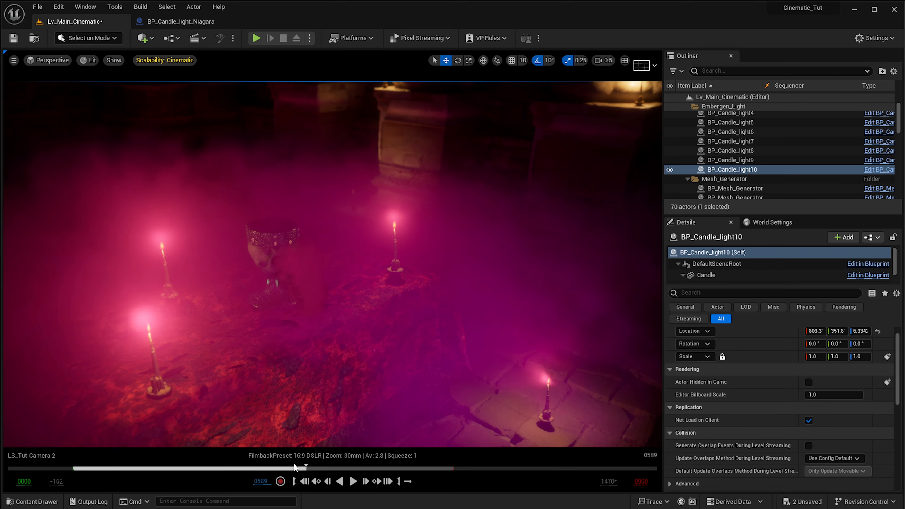
Play the sequence from its beginning through the Cine Camera Actor shot and stop at frame 240.
drag(295, 465, 79, 477)
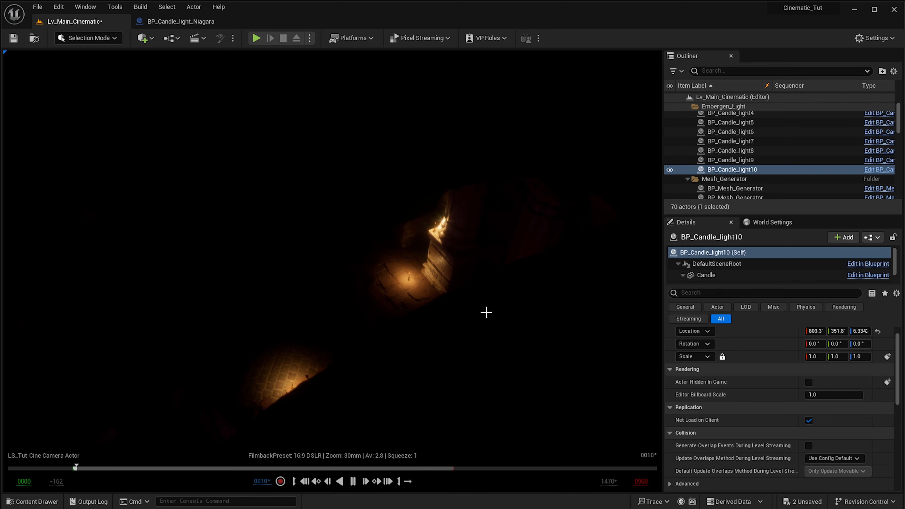
key(space)
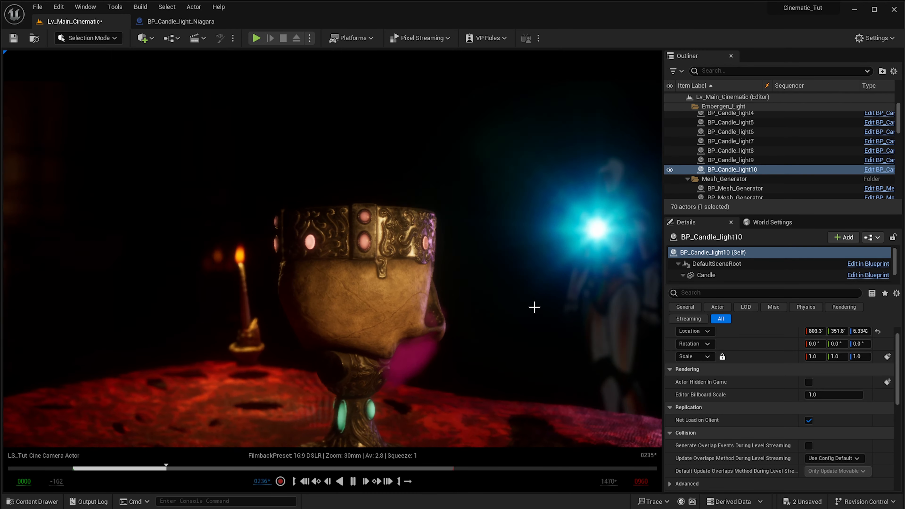
key(space)
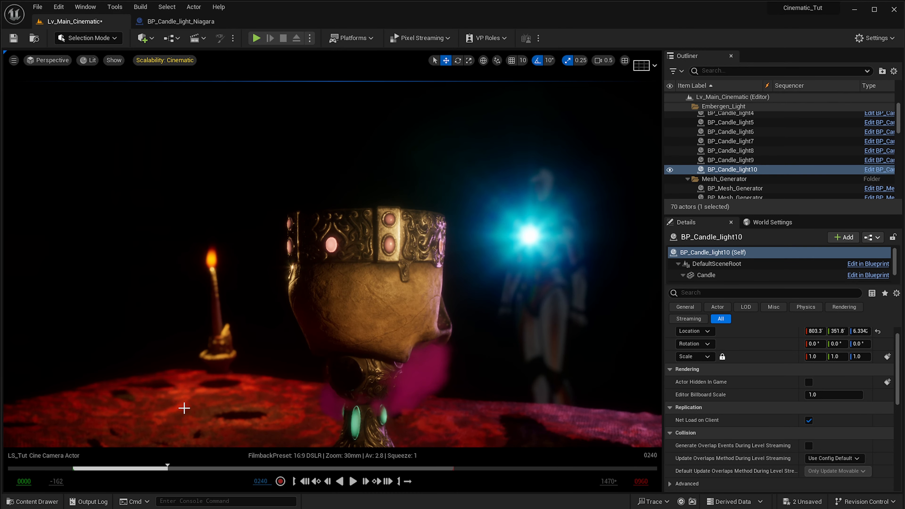
Scrub to frame 146 and rotate the BP_Candle_light3 candle on the altar about -40° around its vertical axis.
drag(150, 468, 130, 469)
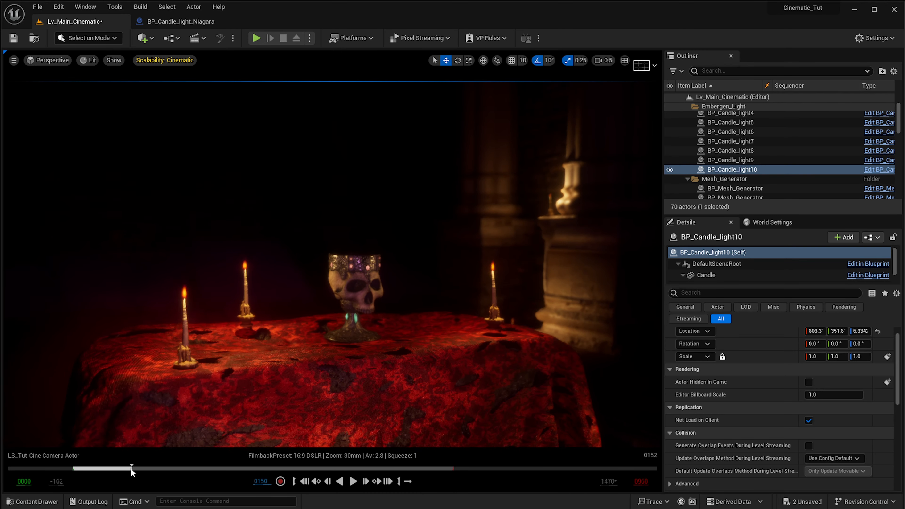
click(254, 324)
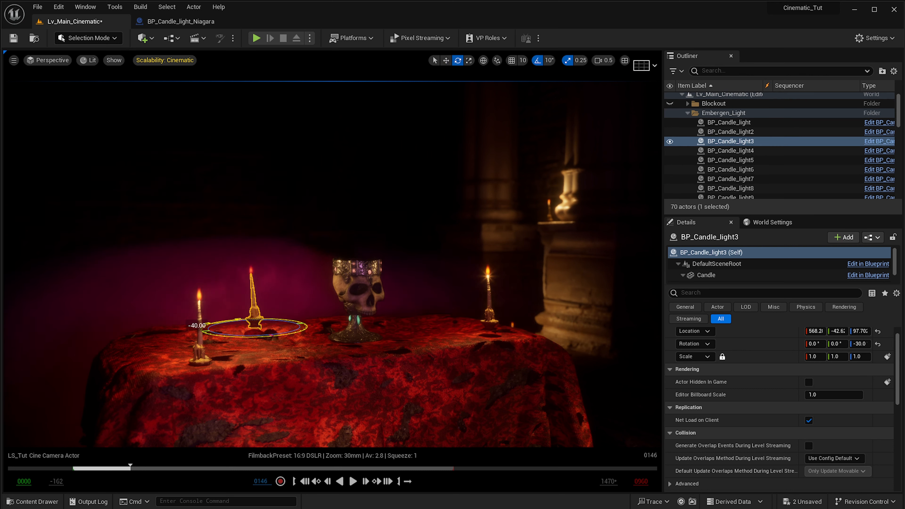
click(488, 318)
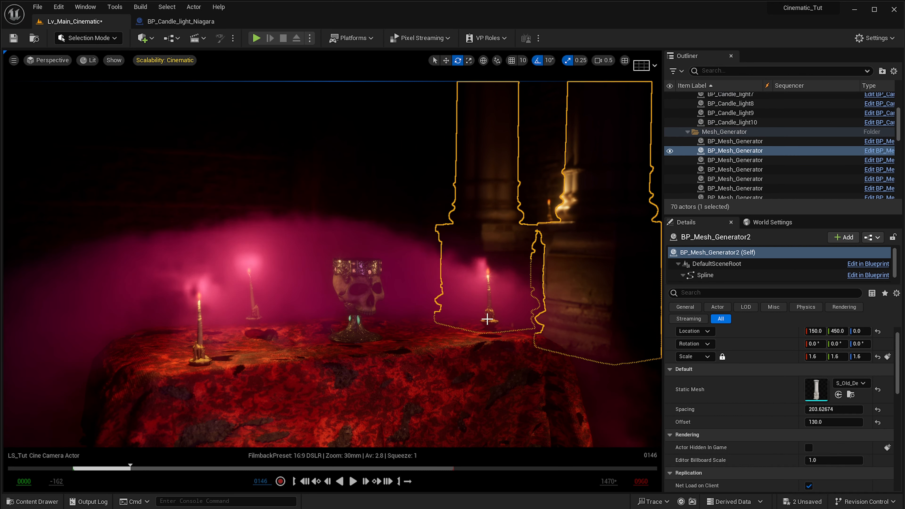
Rotate the BP_Candle_light2 candle at the altar's far end about 70° around its vertical axis.
click(490, 324)
click(493, 332)
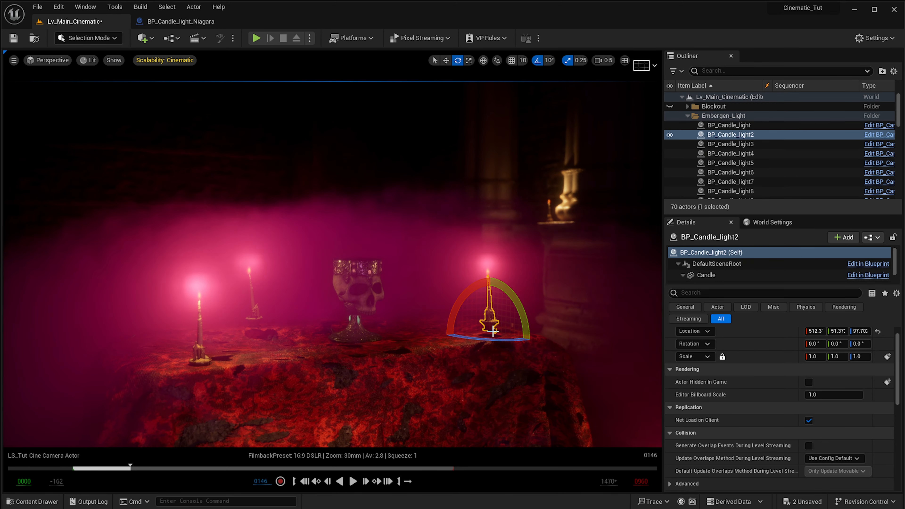
drag(484, 336, 442, 335)
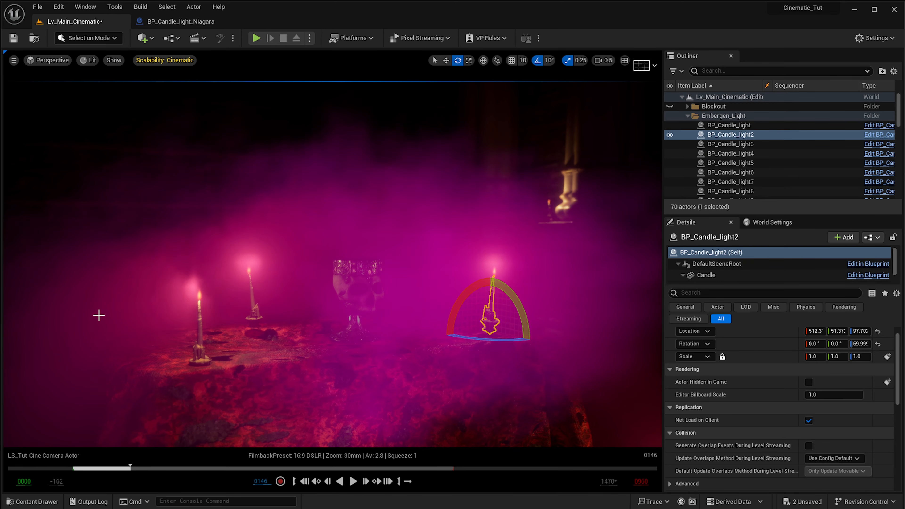
Duplicate the BP_Candle_light2 candle to just beside the skull goblet and scale the copy uniformly to 0.6.
key(w)
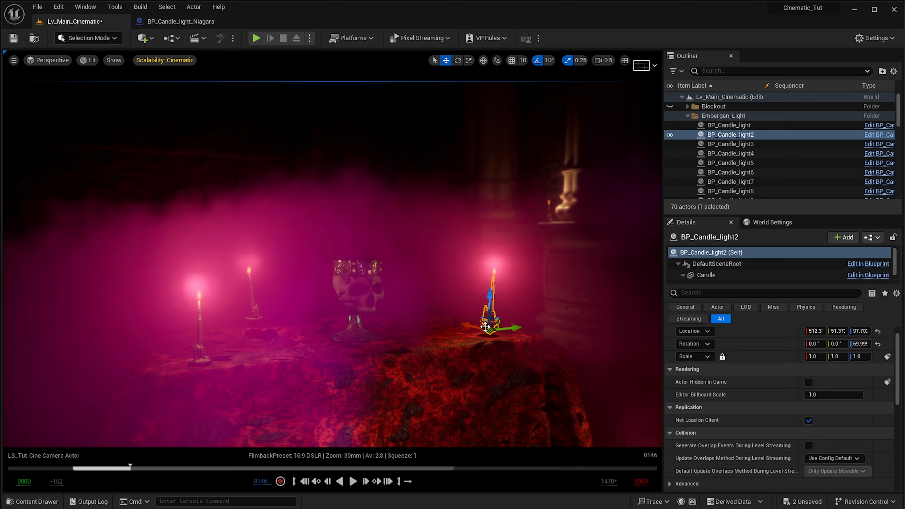
alt+drag(479, 326, 425, 356)
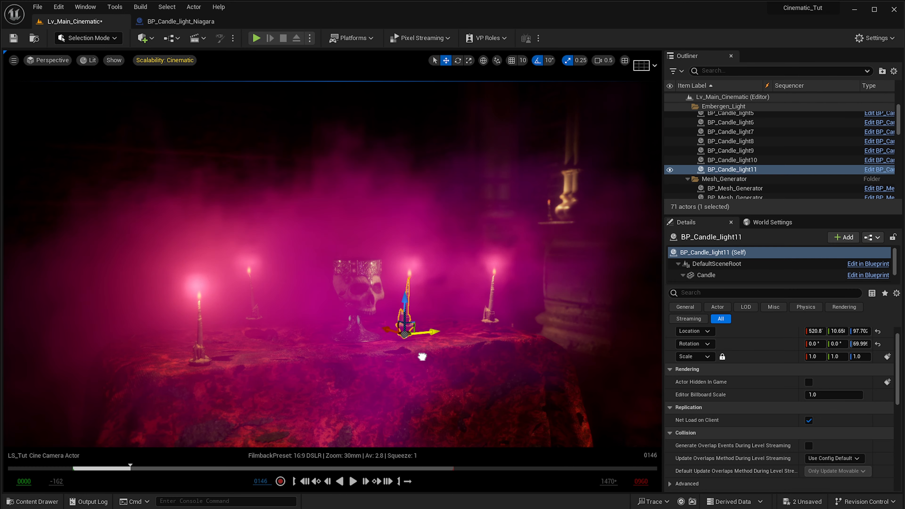
click(813, 357)
text(0.3)
key(Return)
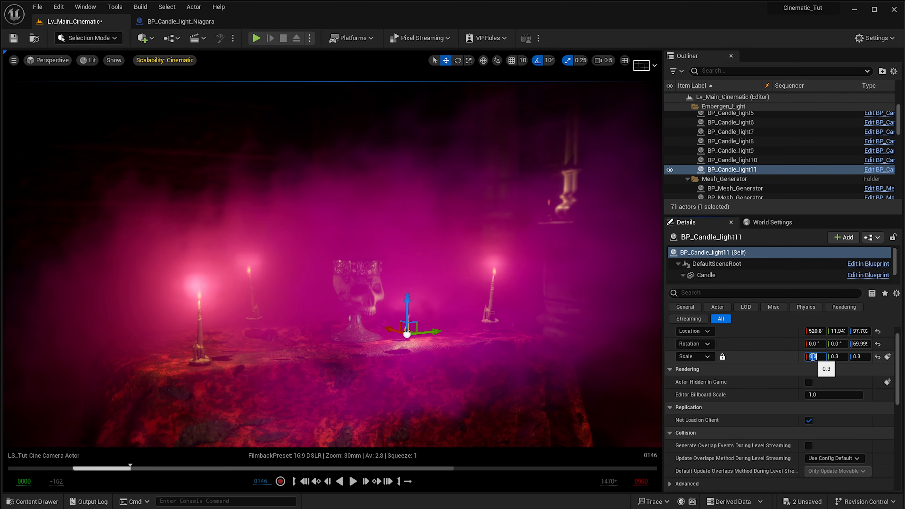
text(0.6)
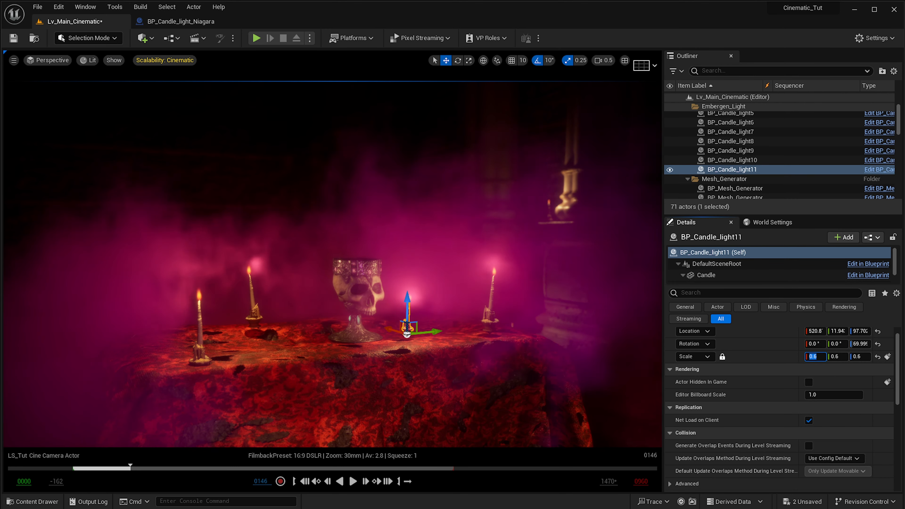
Lower the BP_Candle_light3 candle on the altar slightly, to a Z location of about 93.9.
click(495, 304)
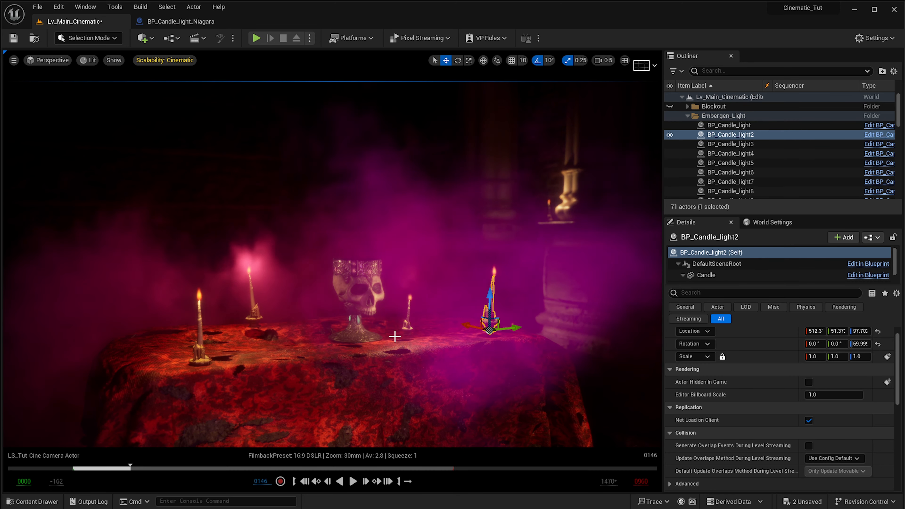
click(260, 317)
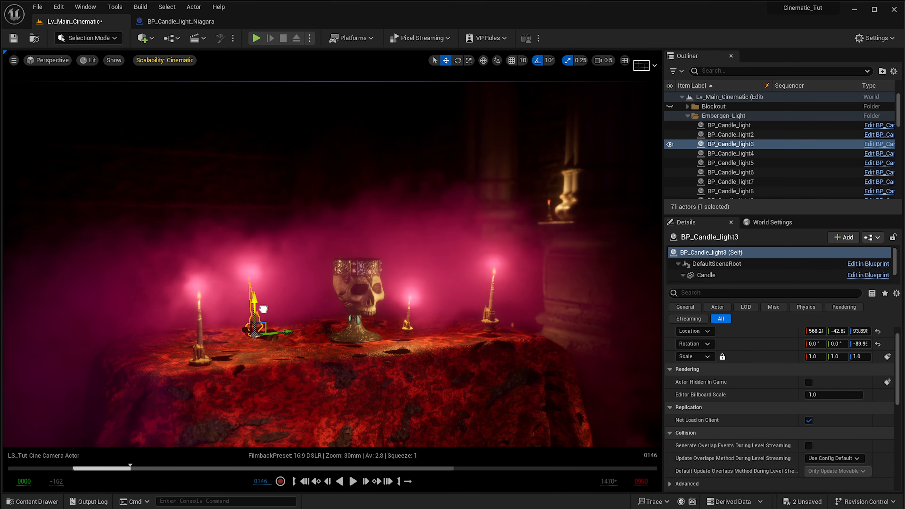
click(487, 303)
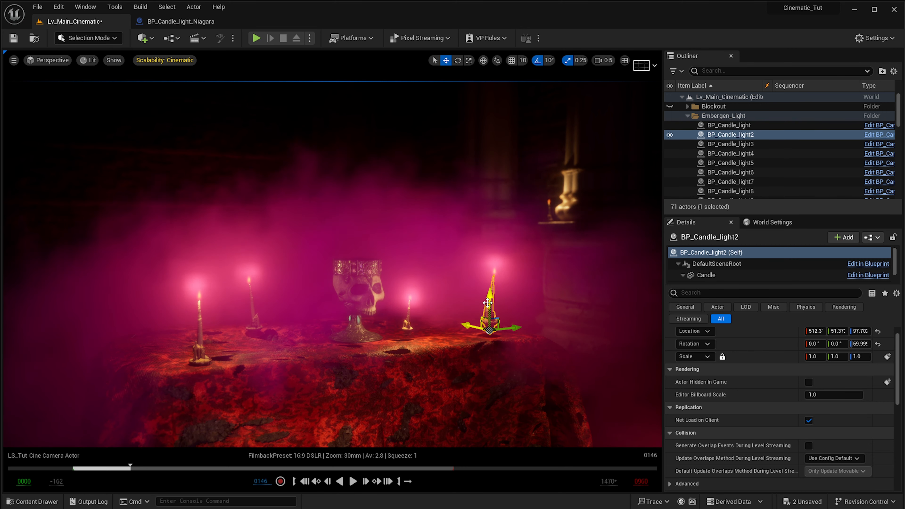
click(477, 304)
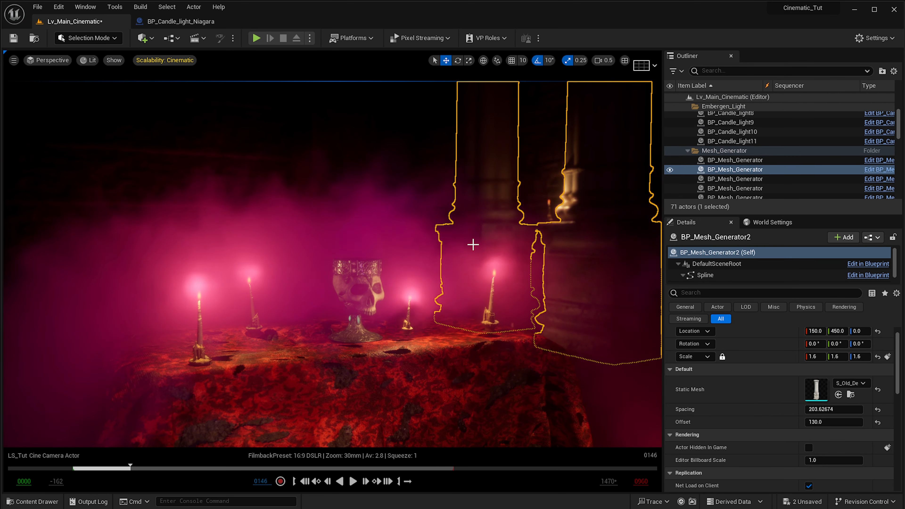
key(h)
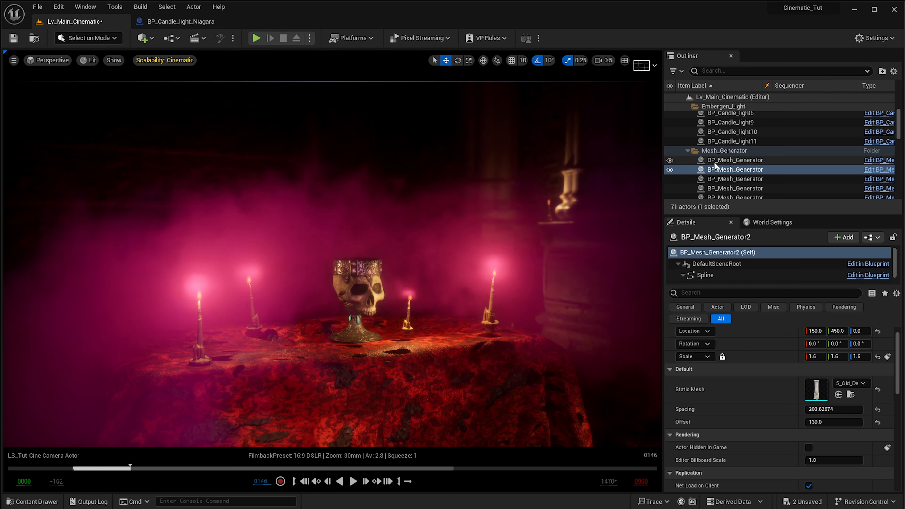
Open the Niagara system of the NS_Smoke_02 actor and show the Grid3D_Gas_Master_Emitter settings.
scroll(729, 172, up, 4)
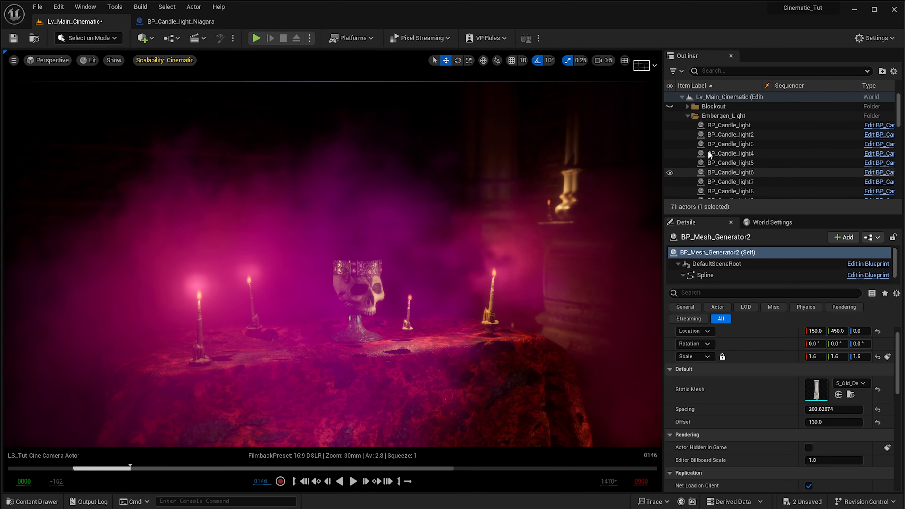
scroll(759, 146, down, 10)
scroll(759, 146, down, 8)
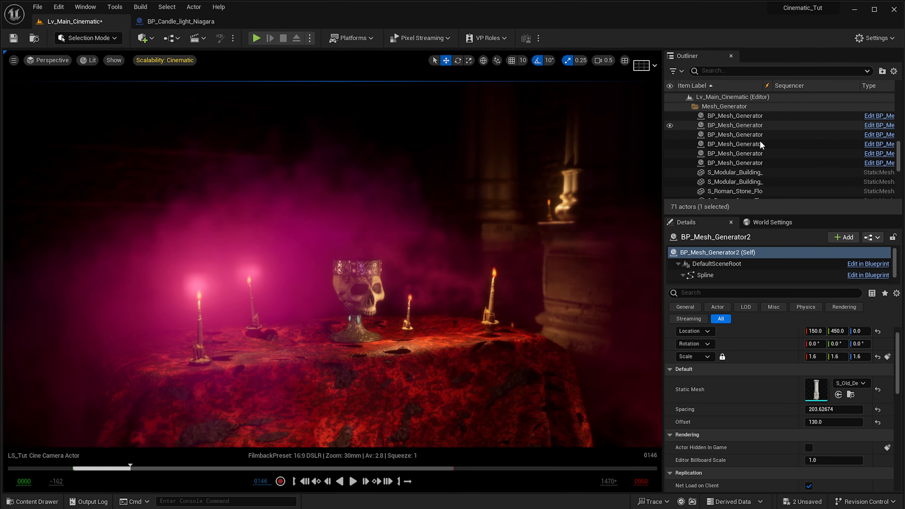
scroll(749, 147, up, 1)
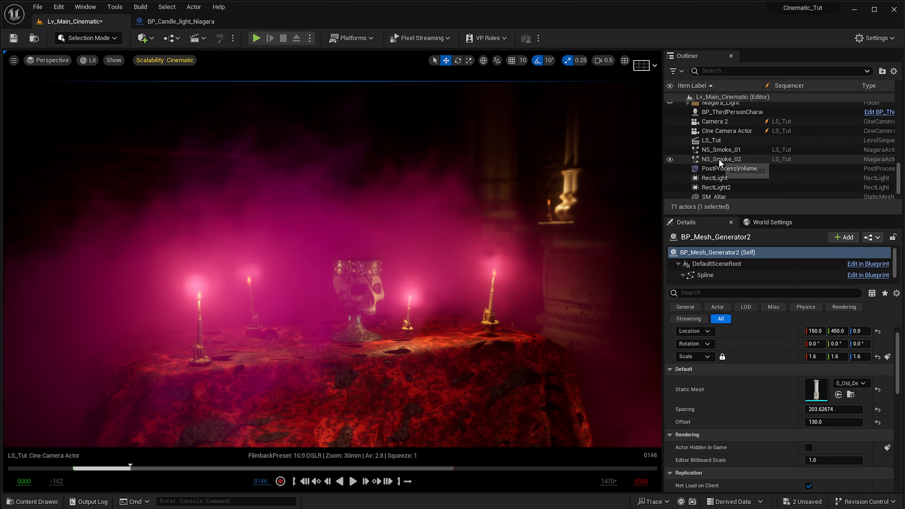
click(734, 160)
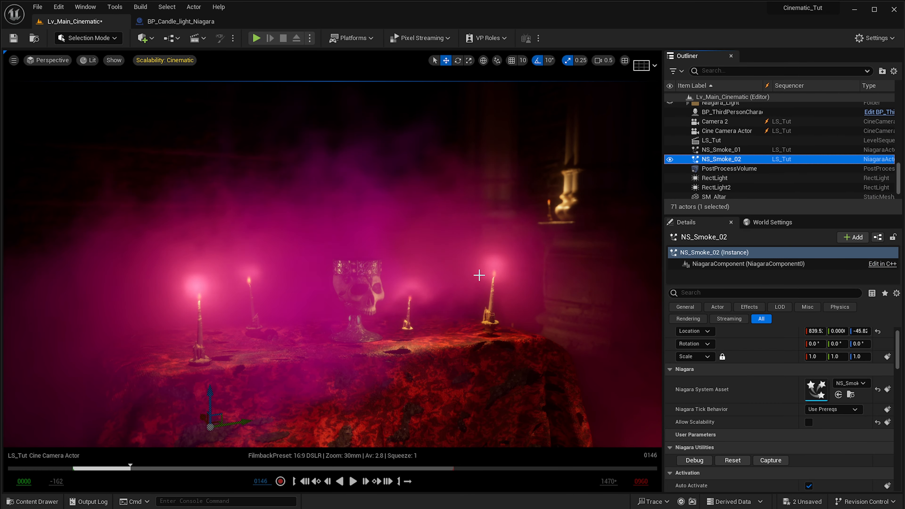
double_click(813, 388)
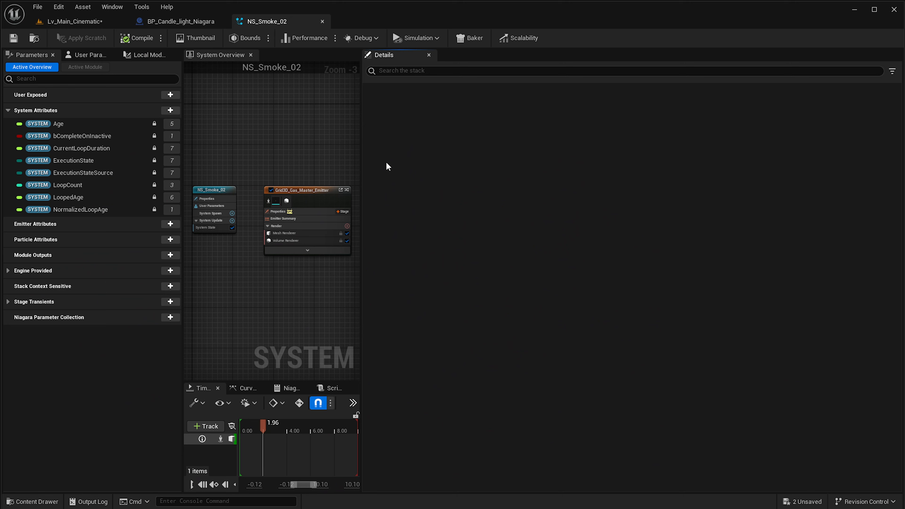
click(313, 210)
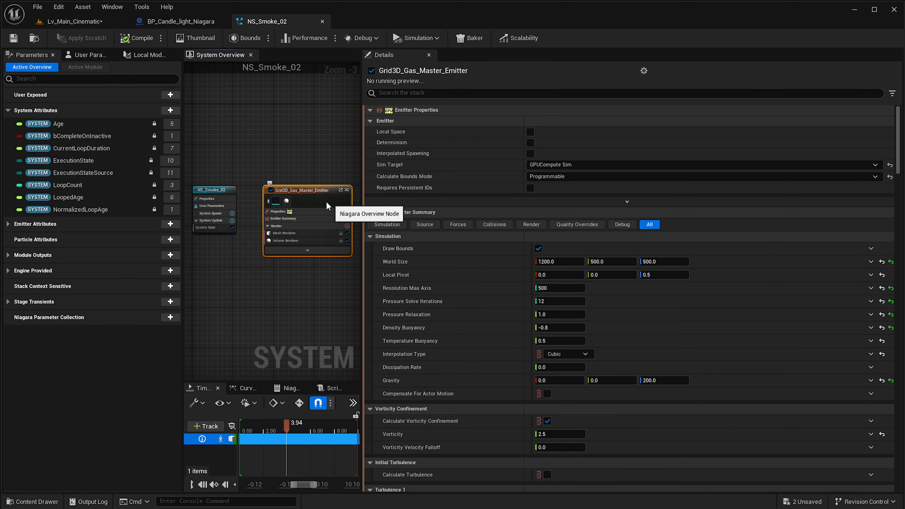
Check the level's sequence at frame 758, return to the NS_Smoke_02 emitter settings and close the BP_Candle_light_Niagara blueprint.
click(73, 22)
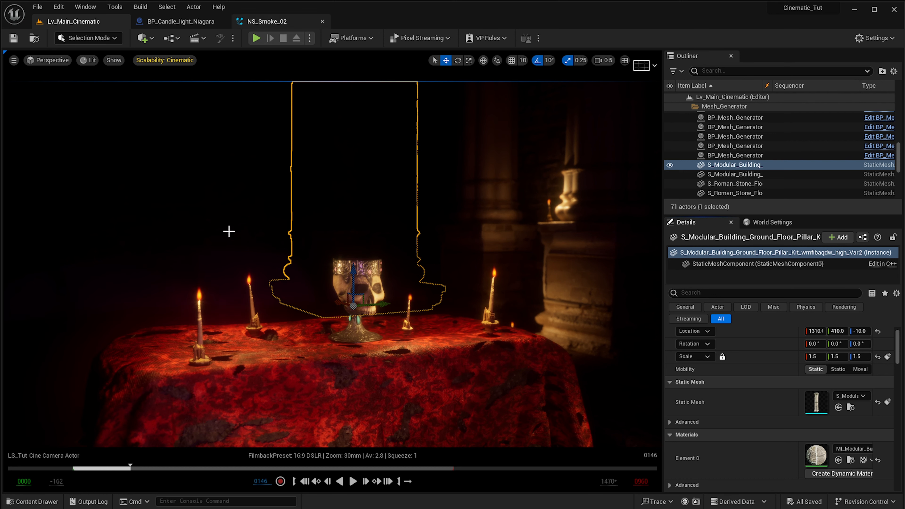
drag(218, 468, 373, 469)
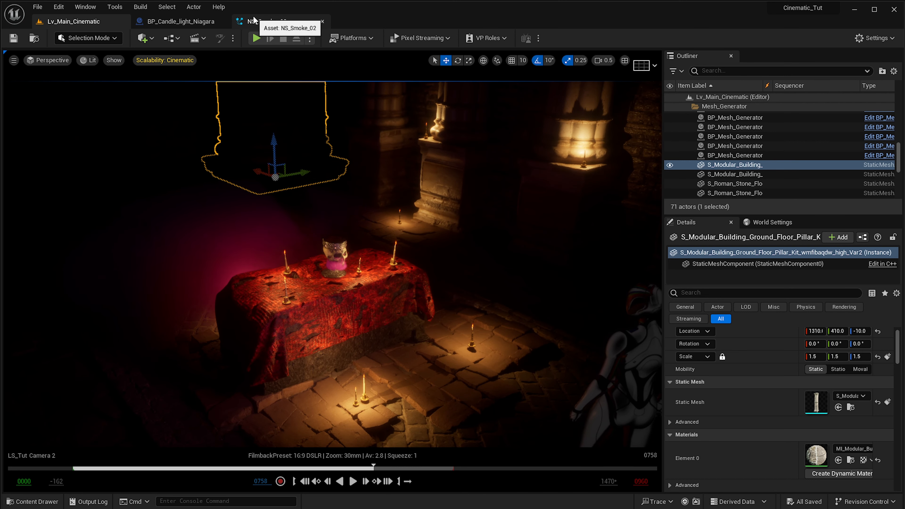
click(257, 20)
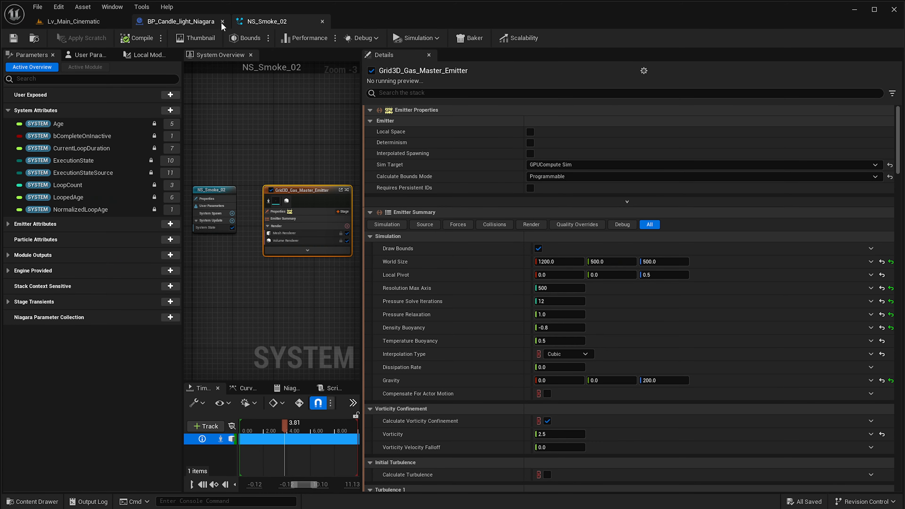
scroll(300, 120, up, 3)
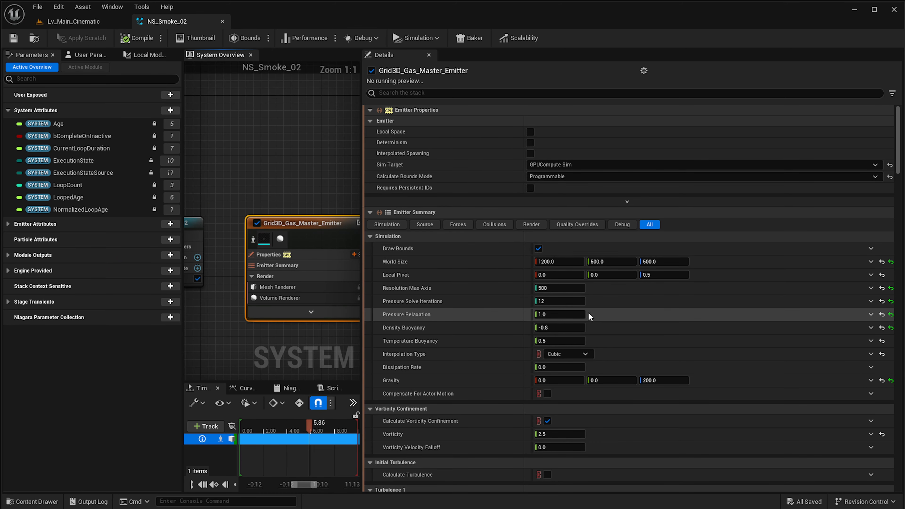
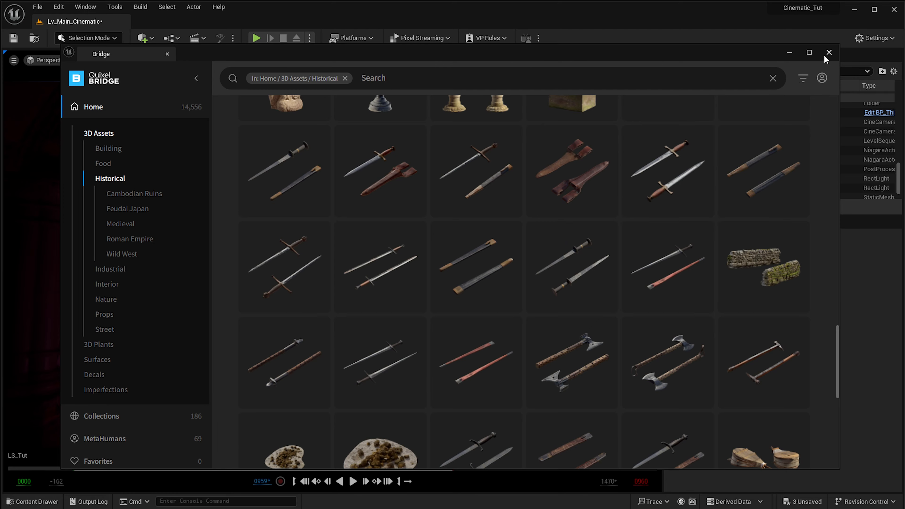
Close Quixel Bridge and examine the dark columns and vault around the altar.
click(828, 53)
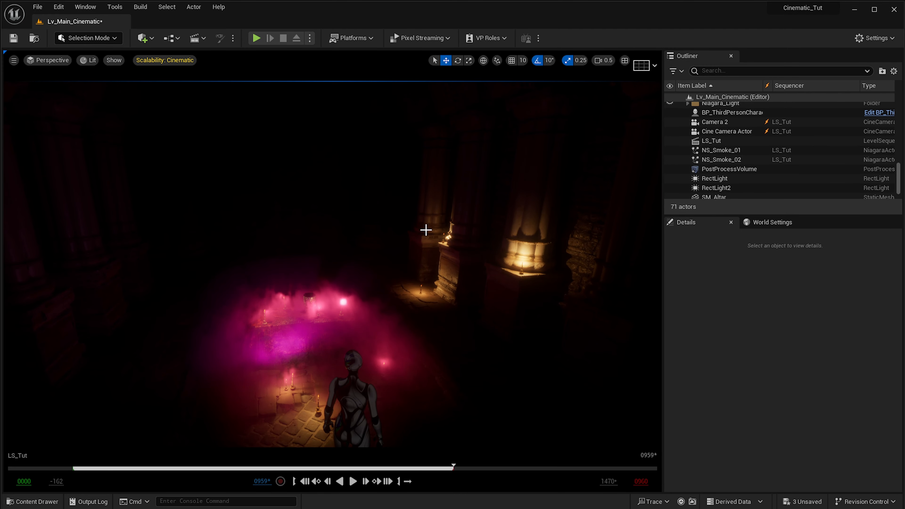
right_drag(426, 232, 419, 211)
right_drag(552, 194, 536, 152)
right_drag(475, 208, 484, 212)
right_click(503, 211)
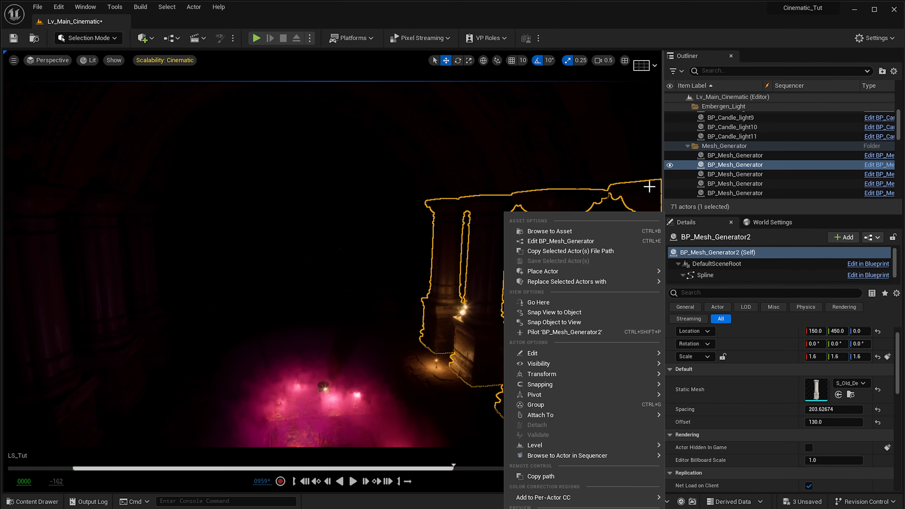
right_drag(650, 188, 632, 192)
click(540, 165)
right_drag(434, 261, 421, 282)
Select RectLight2 and move it sideways over the altar area, to a Y location of about -53.
scroll(722, 182, down, 4)
scroll(725, 179, up, 3)
scroll(727, 177, down, 3)
scroll(727, 179, down, 3)
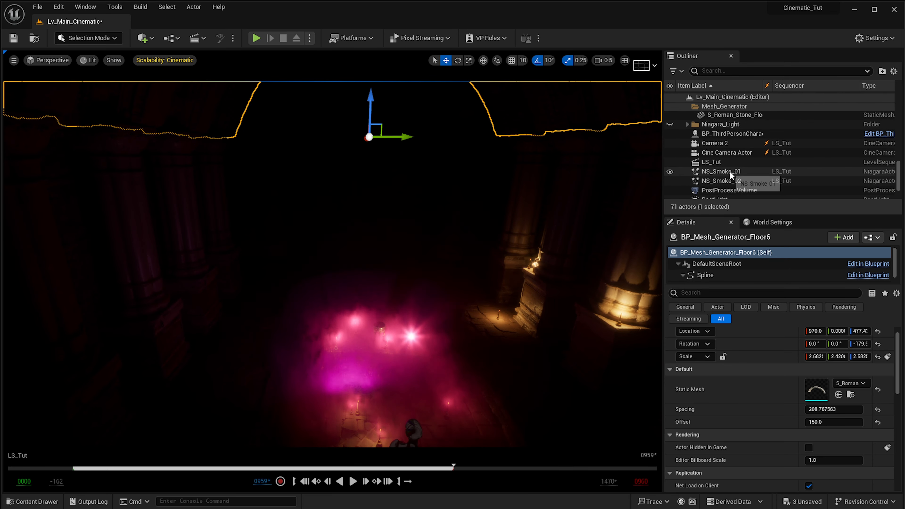
click(727, 172)
scroll(727, 171, down, 2)
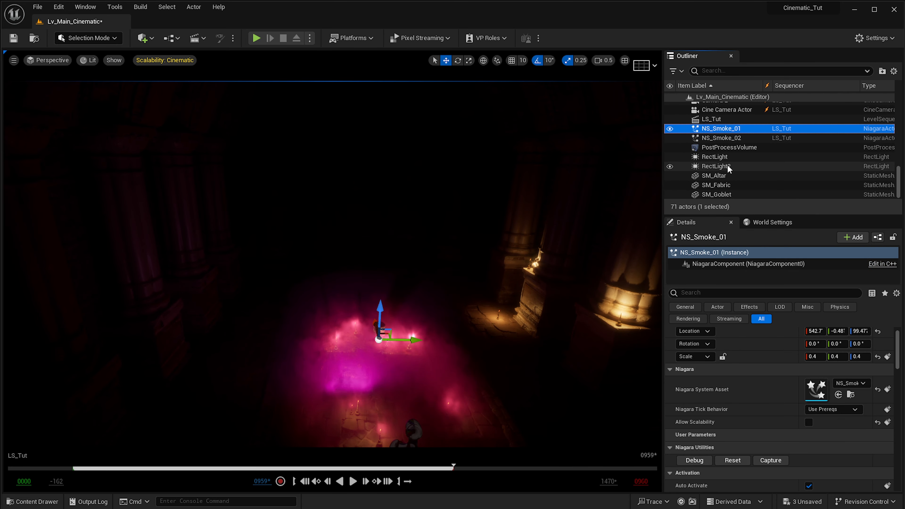
click(716, 166)
key(s)
mouse_move(449, 170)
right_down()
mouse_move(417, 157)
mouse_move(452, 167)
mouse_move(456, 155)
right_up()
scroll(450, 171, up, 2)
right_drag(477, 314, 477, 308)
drag(432, 339, 255, 409)
right_drag(256, 409, 235, 456)
key(w)
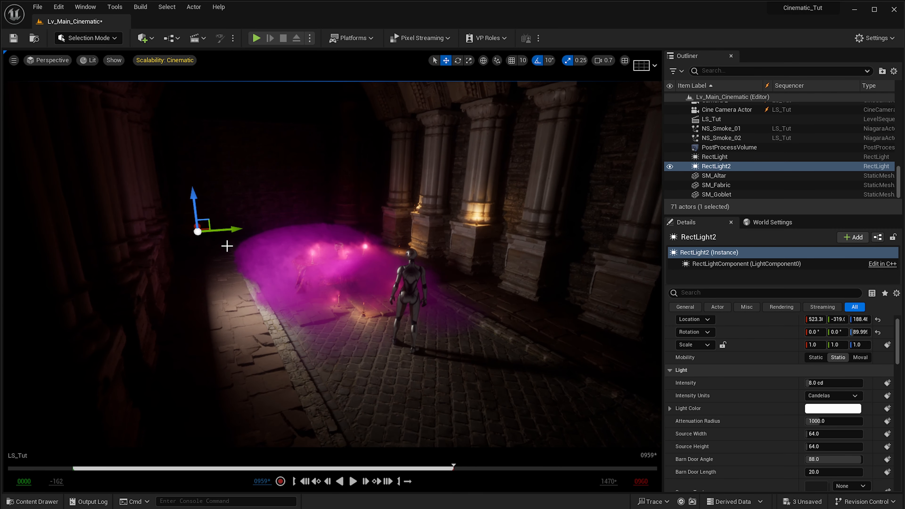
drag(229, 230, 357, 232)
Leave game view to show the light icons and rotate RectLight2 to point down toward the floor.
key(g)
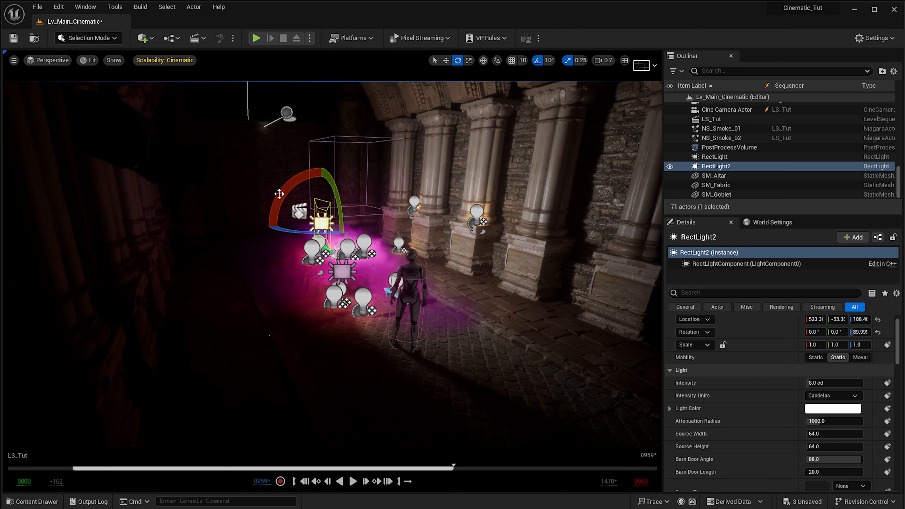
drag(279, 194, 288, 241)
key(w)
right_drag(288, 240, 291, 209)
key(w)
Raise RectLight2 high above the altar under the vault, to a Z location of about 582.
drag(311, 306, 322, 205)
key(e)
key(e)
right_drag(332, 278, 332, 279)
key(w)
drag(308, 273, 318, 221)
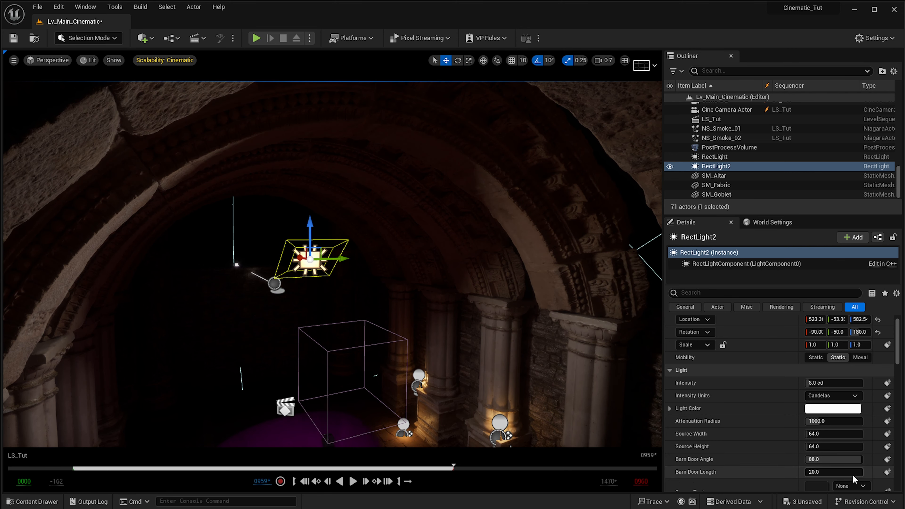
Set RectLight2's Attenuation Radius to 800 and check the light falling on the altar area and the character.
right_drag(499, 304, 500, 337)
drag(826, 421, 819, 421)
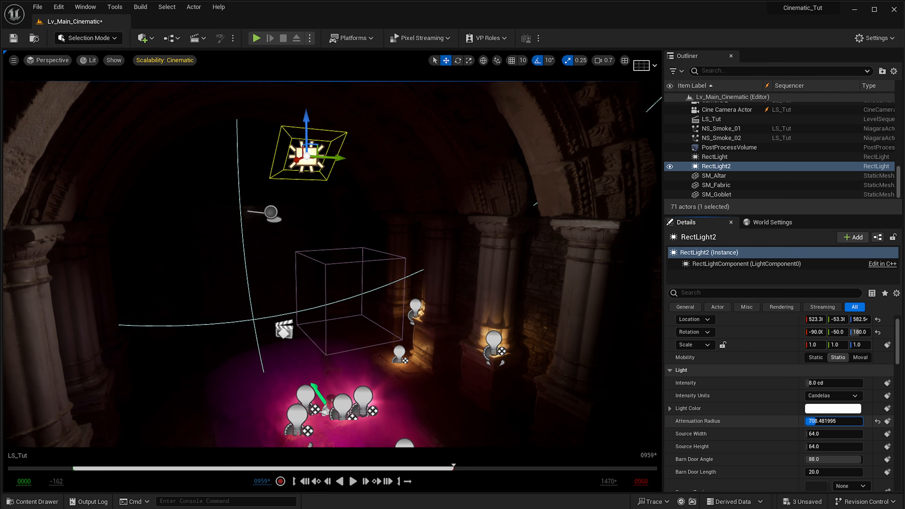
right_drag(447, 392, 445, 421)
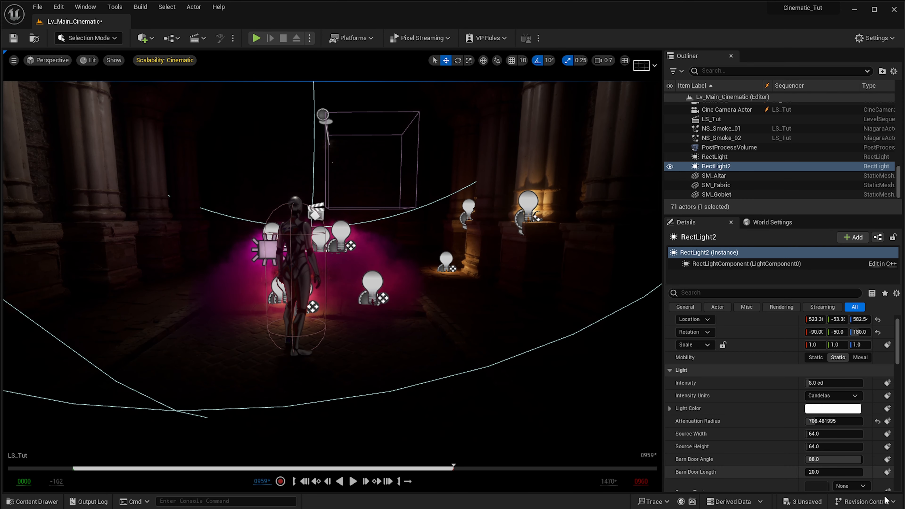
click(838, 420)
text(80)
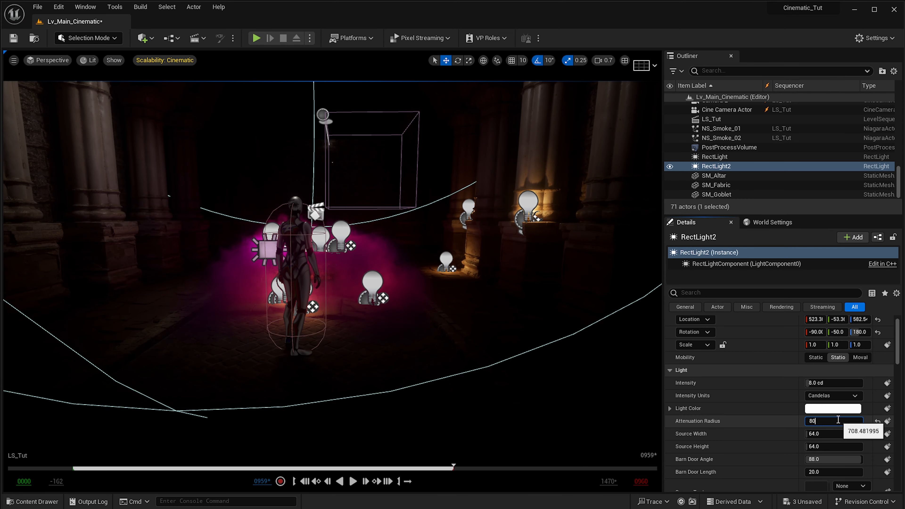
text(0)
key(Return)
mouse_move(439, 279)
right_down()
mouse_move(428, 282)
mouse_move(436, 284)
mouse_move(445, 260)
mouse_move(452, 281)
right_up()
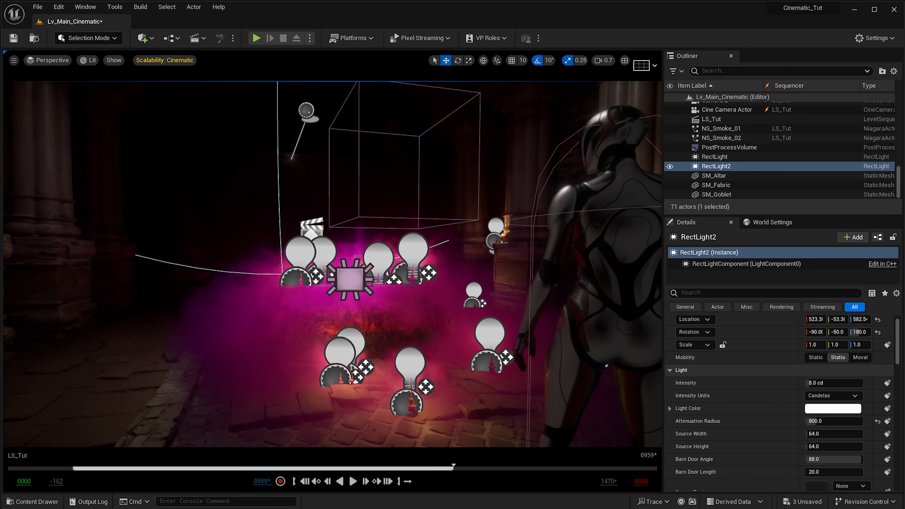
Tint RectLight2's Light Color a muted pinkish purple.
click(845, 411)
drag(900, 495, 904, 492)
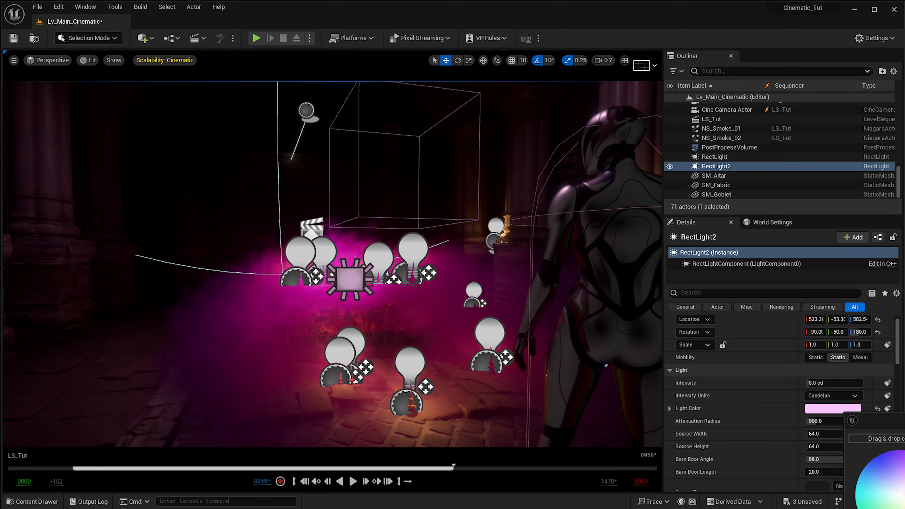
drag(904, 453, 904, 488)
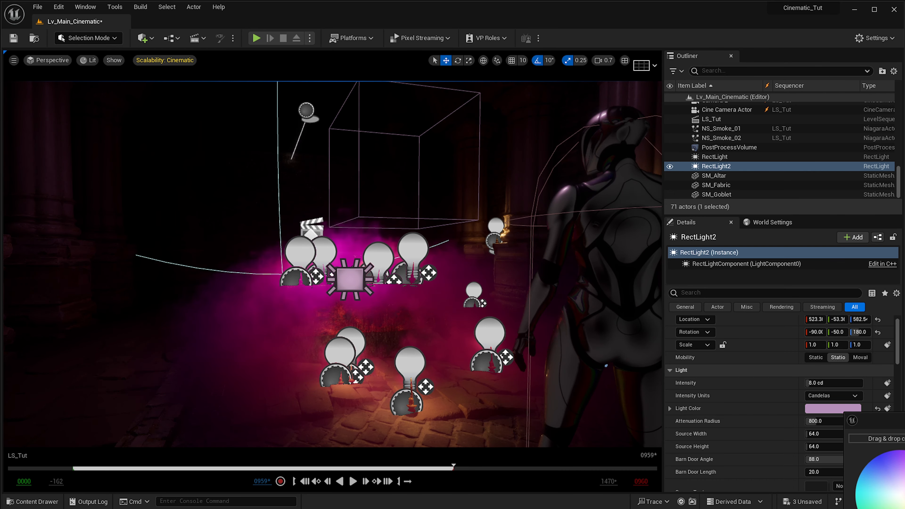
click(904, 499)
Inspect RectLight2's tinted light around the vault and columns, and check the altar through Camera 2 in game view.
right_drag(460, 409, 464, 379)
key(s)
key(e)
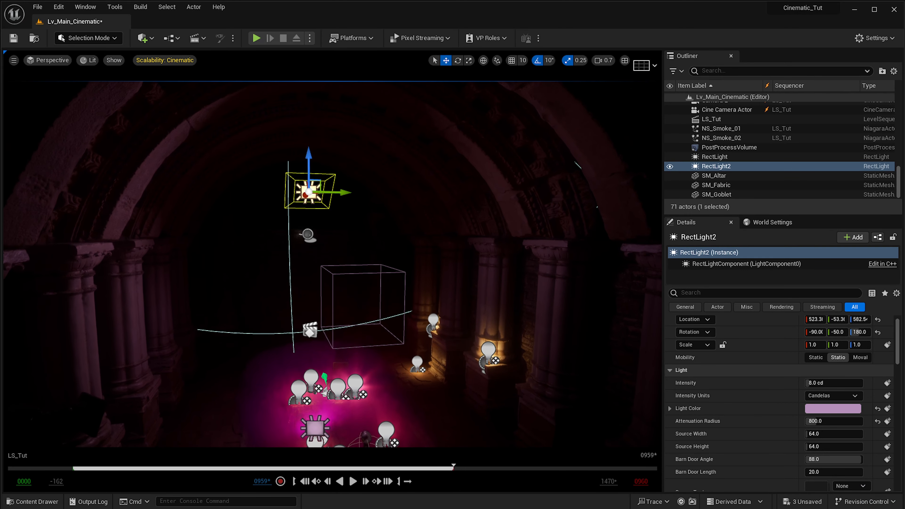
key(w)
right_drag(453, 315, 430, 322)
key(s)
key(e)
right_drag(552, 273, 558, 260)
key(w)
right_drag(474, 289, 501, 314)
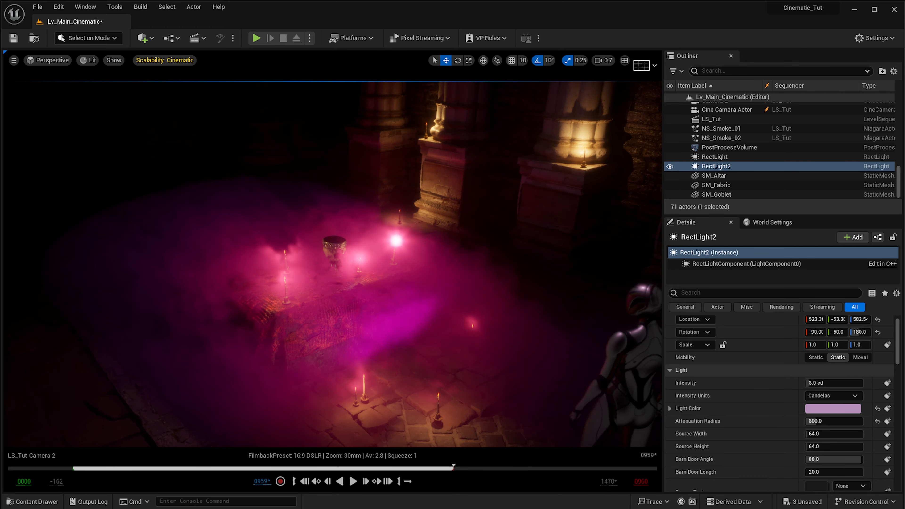
mouse_move(1, 104)
mouse_down()
mouse_move(284, 109)
mouse_move(387, 122)
mouse_move(1, 118)
mouse_up()
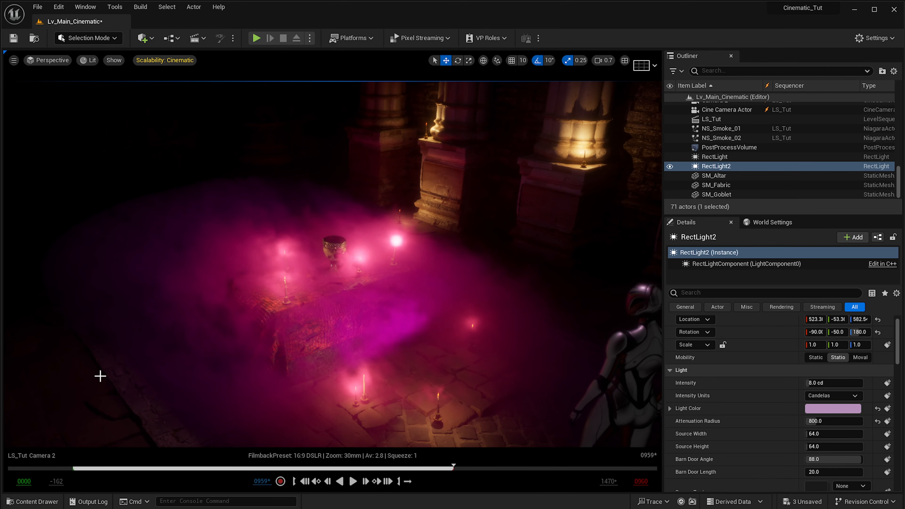
Play the sequence from its beginning to frame 137 to review the opening altar shot.
click(76, 469)
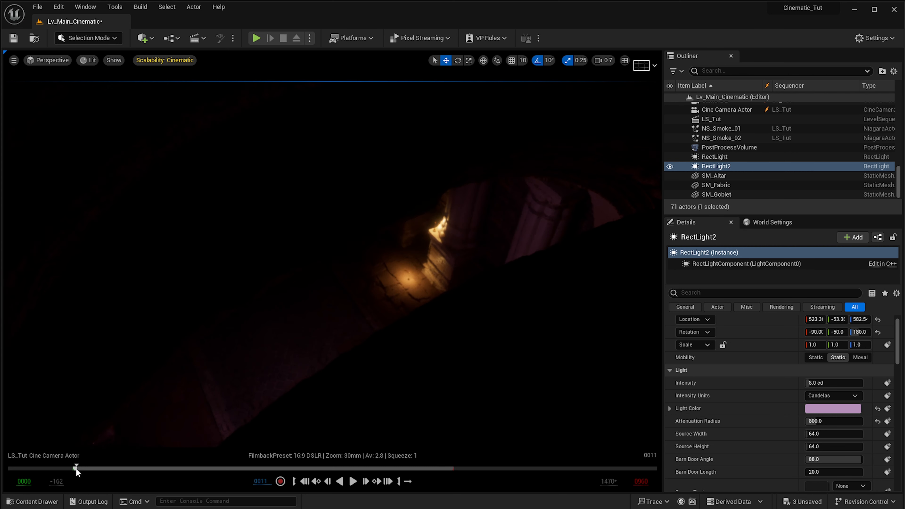
drag(75, 469, 73, 469)
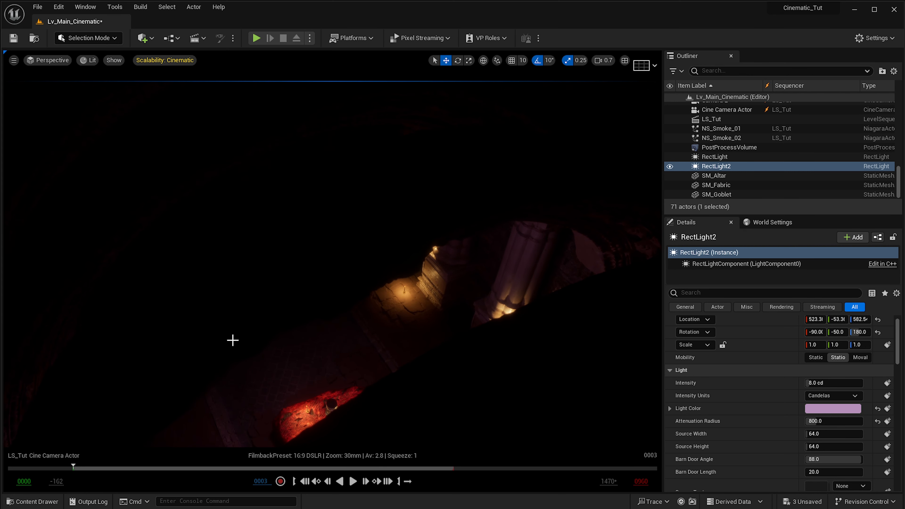
key(space)
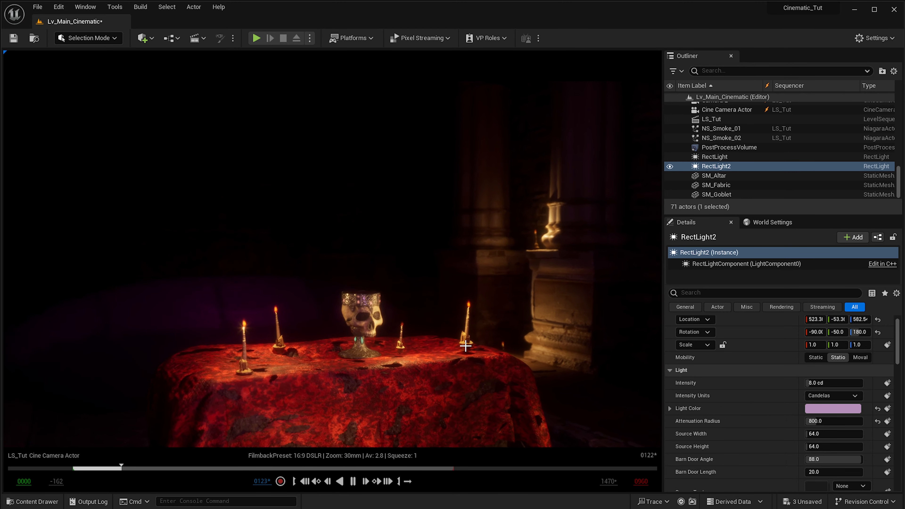
key(space)
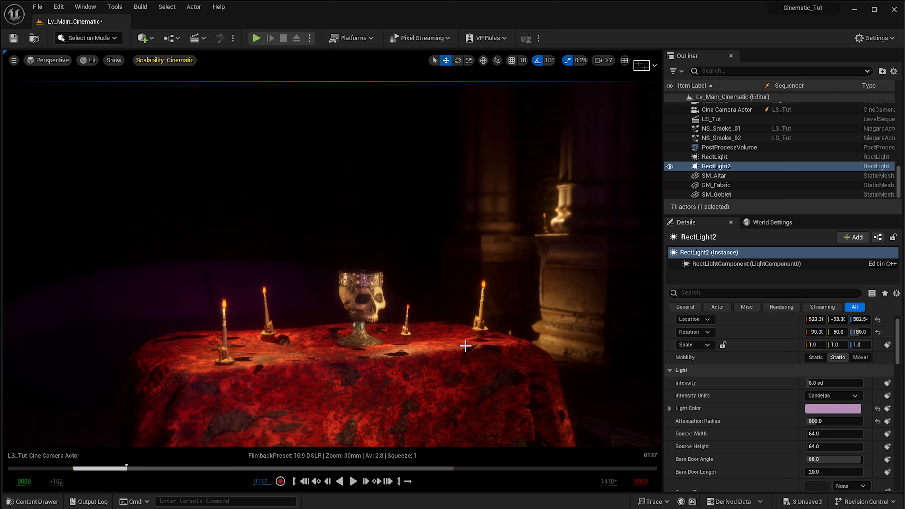
Enable the Highlight Contrast Scale and Shadow Contrast Scale overrides in the PostProcessVolume's Local Exposure settings.
click(718, 151)
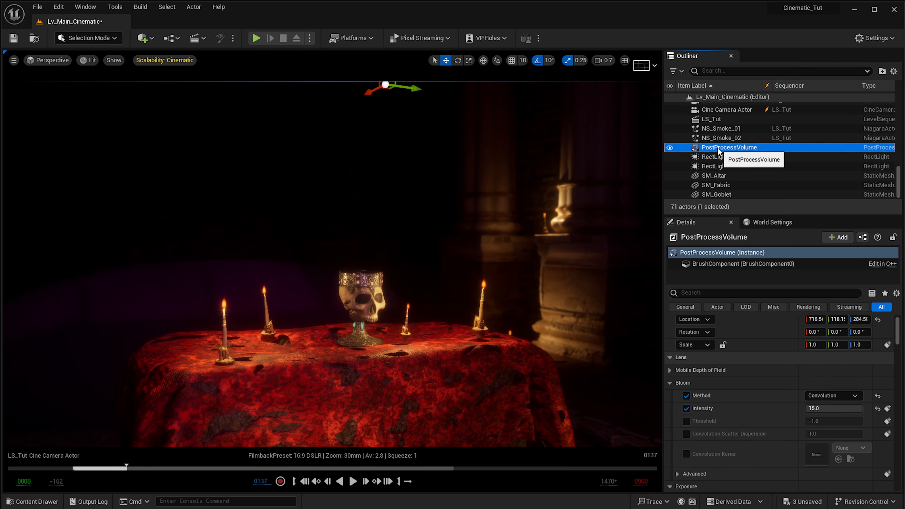
drag(893, 334, 870, 376)
scroll(772, 382, up, 8)
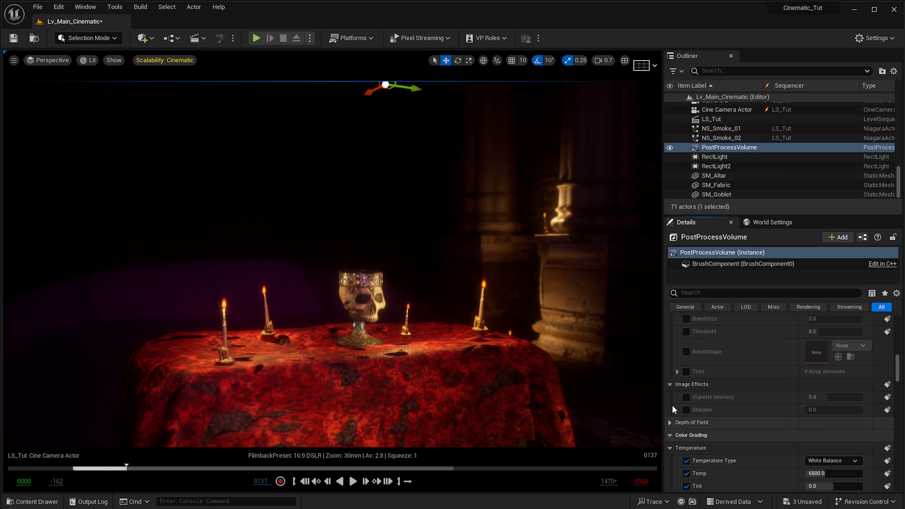
scroll(679, 392, up, 4)
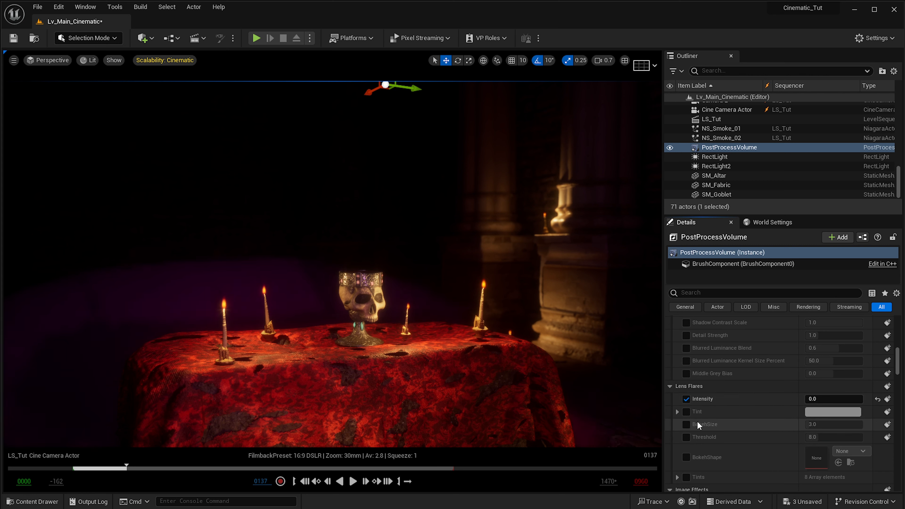
scroll(699, 422, up, 4)
scroll(699, 422, down, 2)
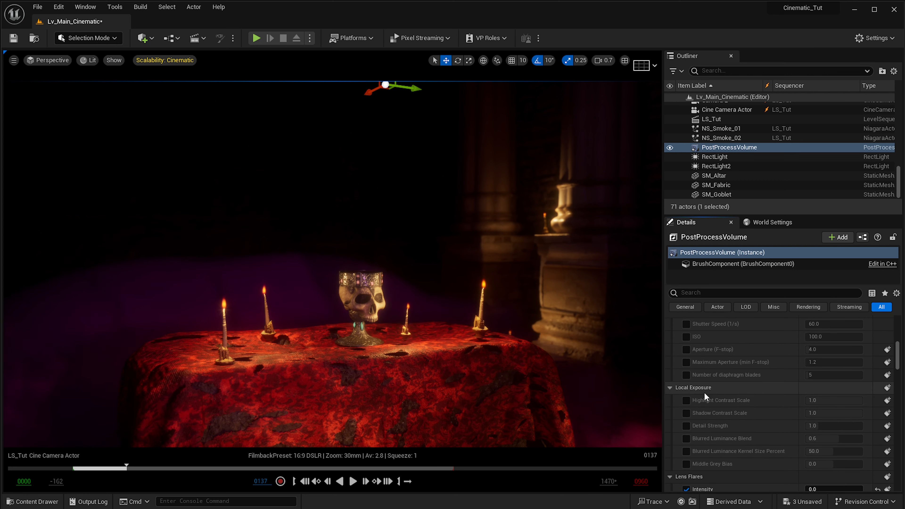
click(686, 401)
click(686, 413)
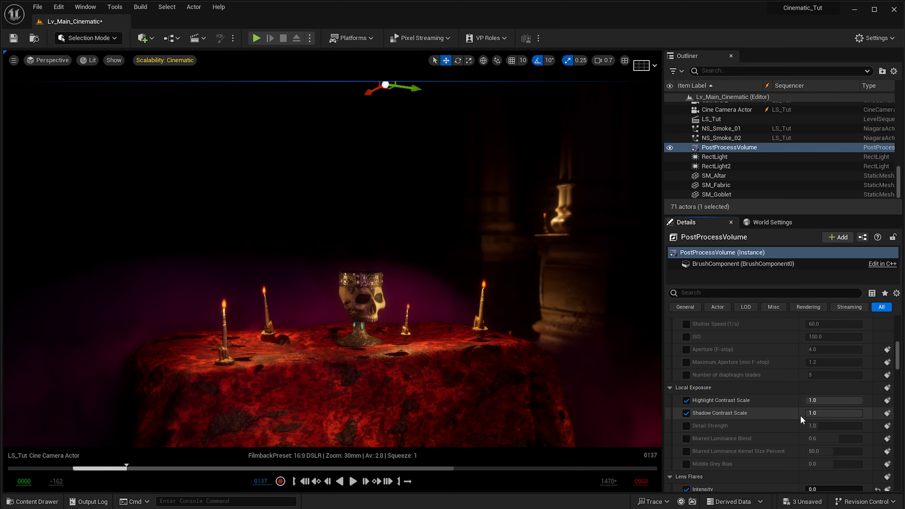
Try Local Exposure overrides with Detail Strength 2.536, Blurred Luminance Blend 0 and Blurred Luminance Kernel Size Percent 0.8.
click(686, 426)
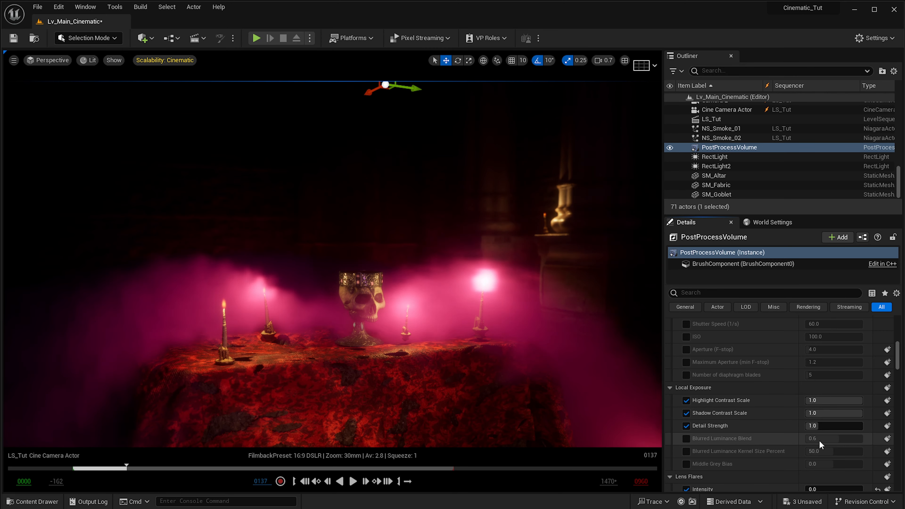
drag(812, 426, 841, 425)
click(686, 439)
click(820, 438)
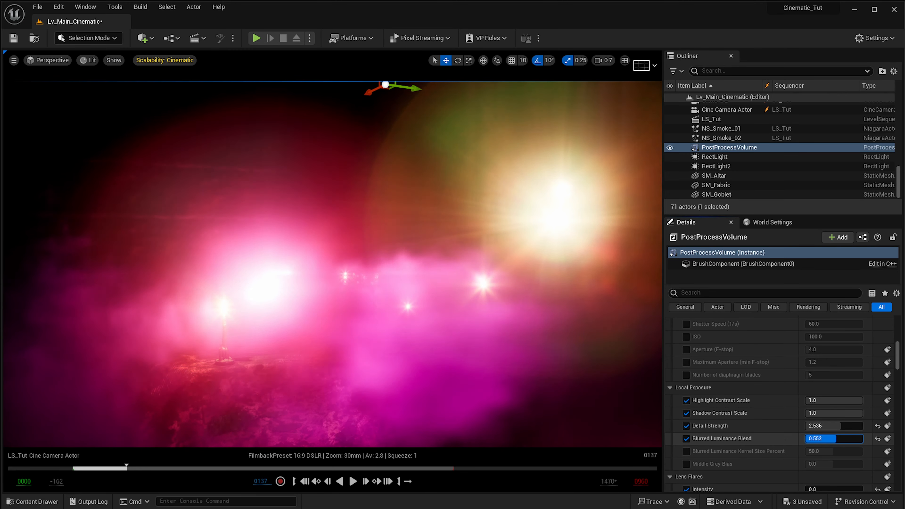
text(0.16)
drag(814, 439, 651, 460)
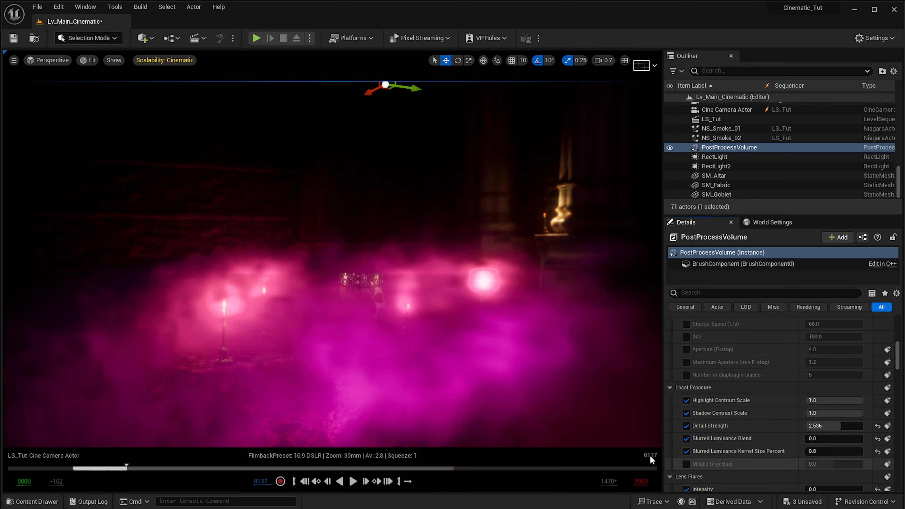
Disable the Detail Strength, Blurred Luminance Kernel Size Percent and Blurred Luminance Blend overrides.
click(686, 425)
click(686, 451)
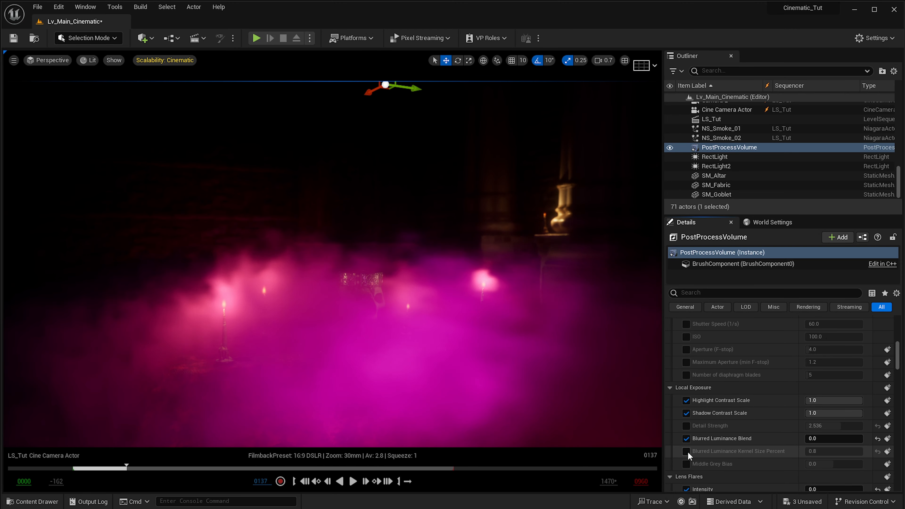
click(687, 438)
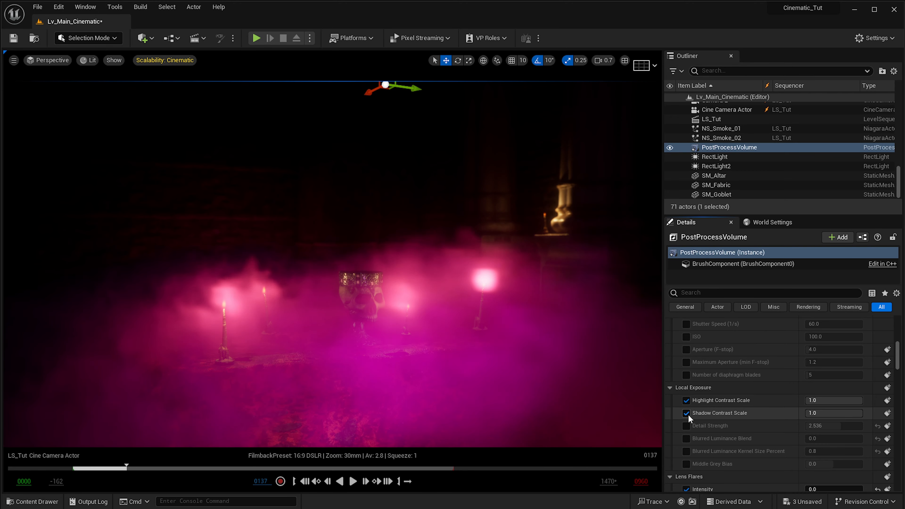
Try a Shadow Contrast Scale of about 0.3 on the smoky altar shot and restore it to 1.0.
click(827, 413)
text(0.344)
key(Return)
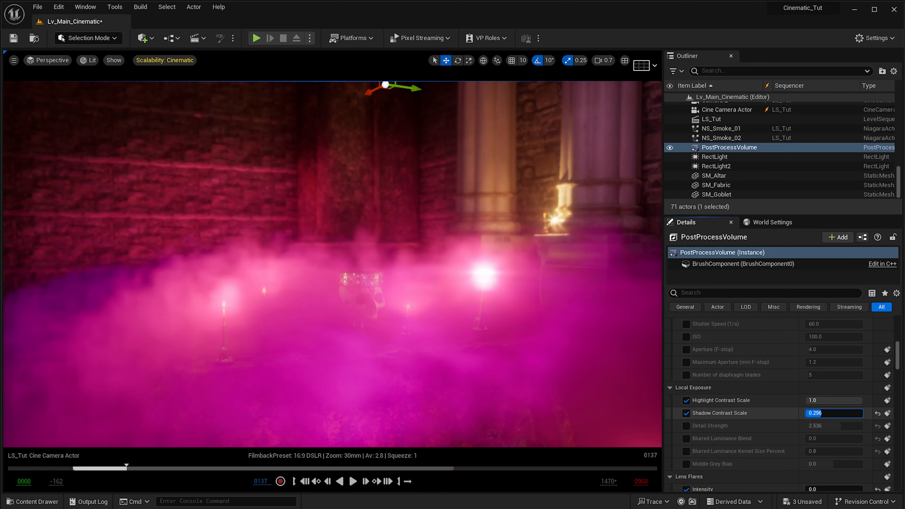
text(1)
key(Return)
Toggle the Highlight Contrast Scale override off and on to compare the shot, keeping its value at 1.0.
click(686, 401)
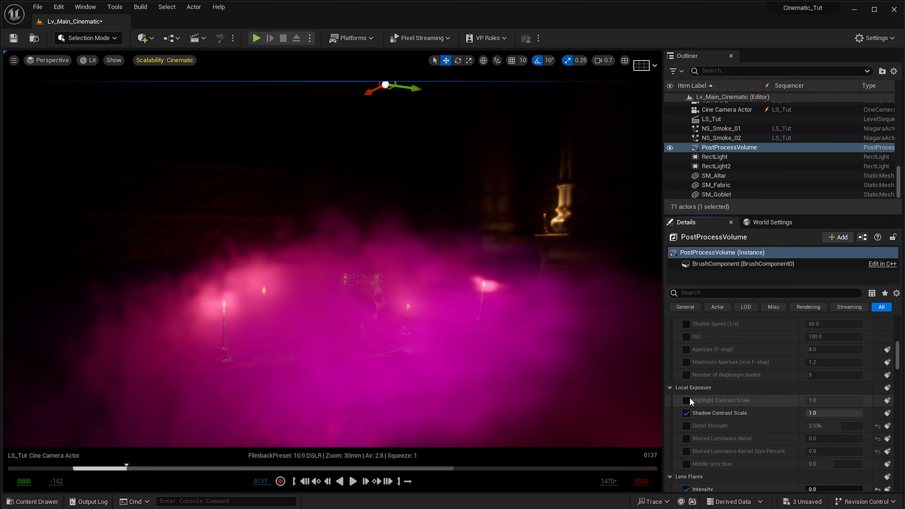
text(1)
key(Return)
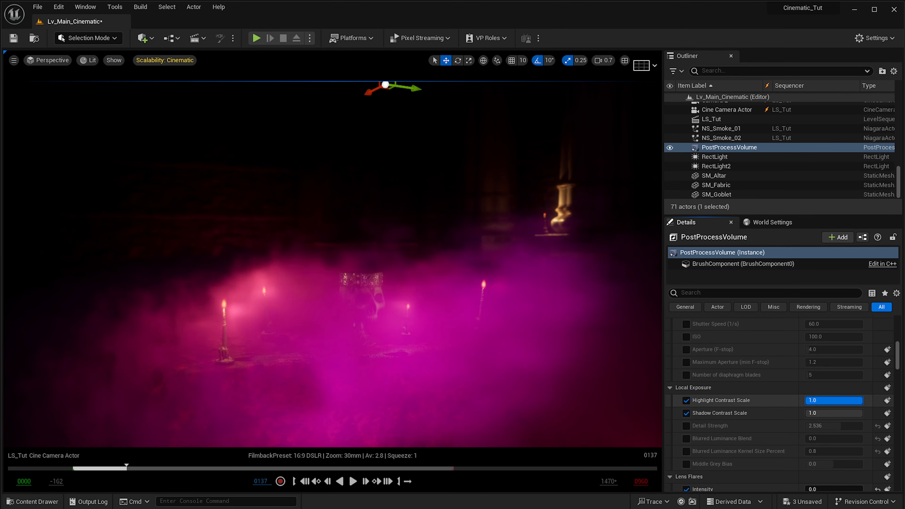
drag(810, 400, 862, 400)
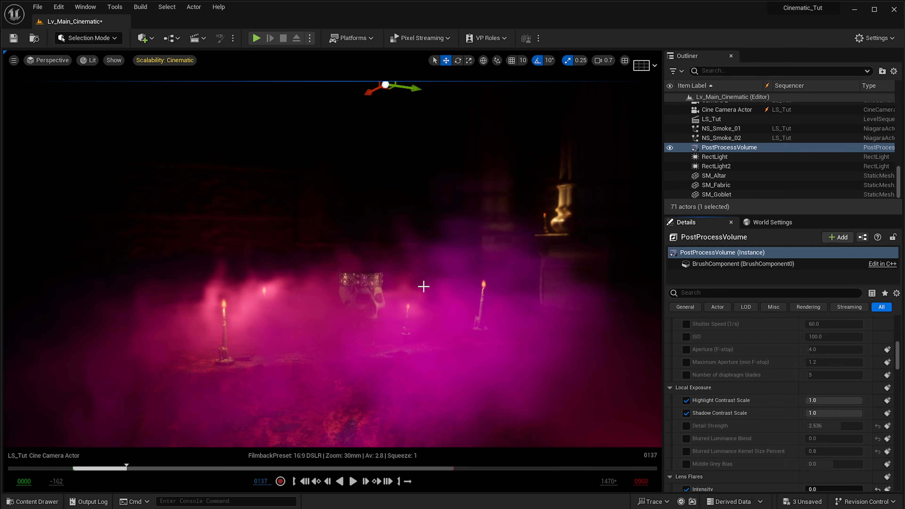
Scrub the sequence through the goblet close-up to frame 785 in the Camera 2 shot.
click(182, 469)
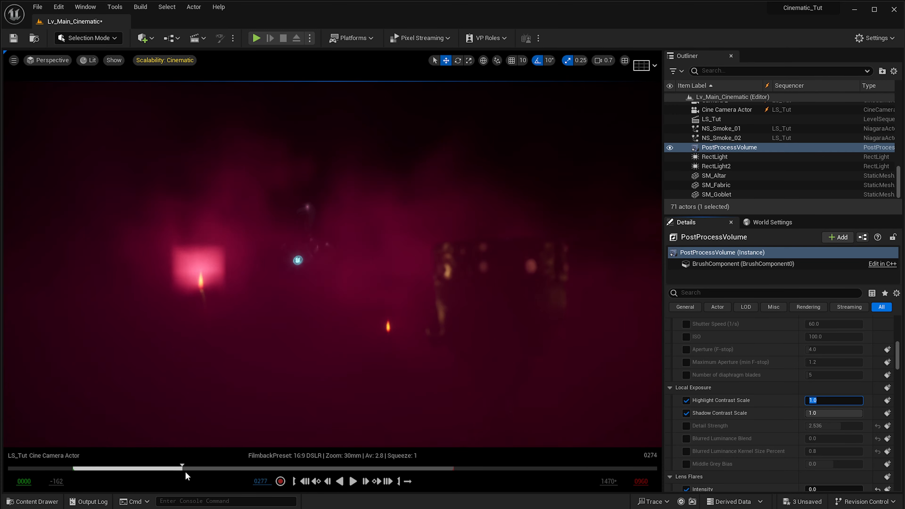
drag(185, 472, 170, 472)
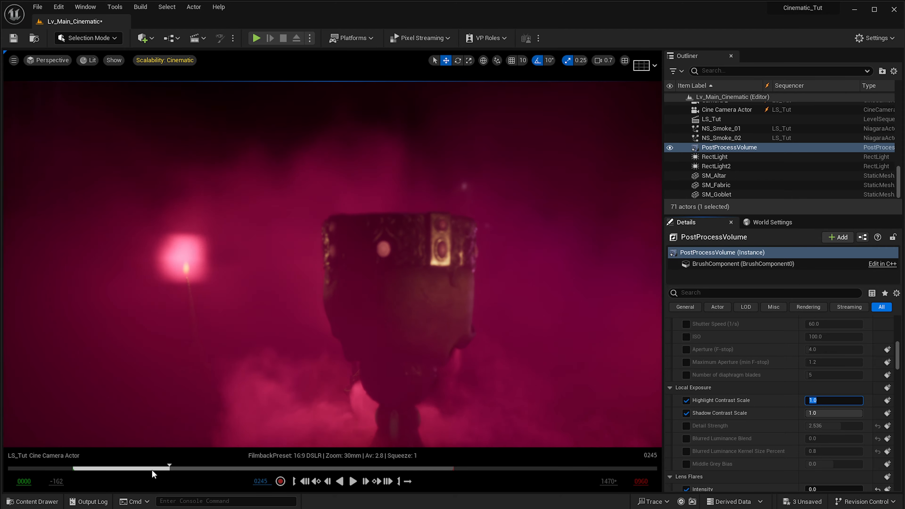
drag(153, 470, 385, 476)
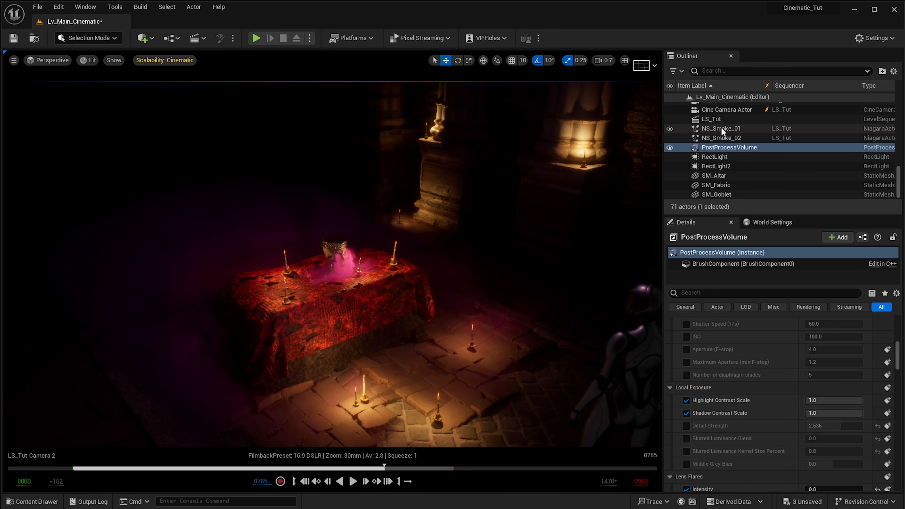
Open NS_Smoke_02's Niagara system and set the gas emitter's Resolution Max Axis to 600.
click(721, 138)
scroll(831, 414, down, 10)
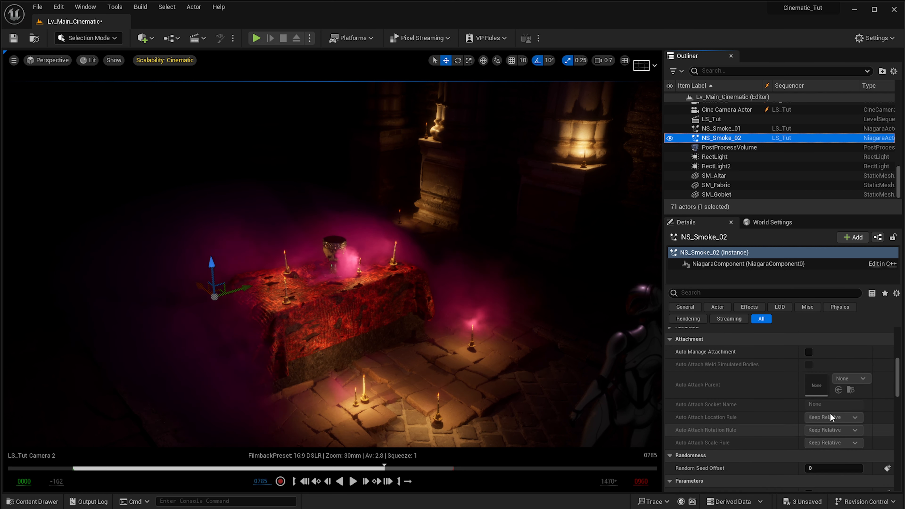
scroll(830, 413, up, 5)
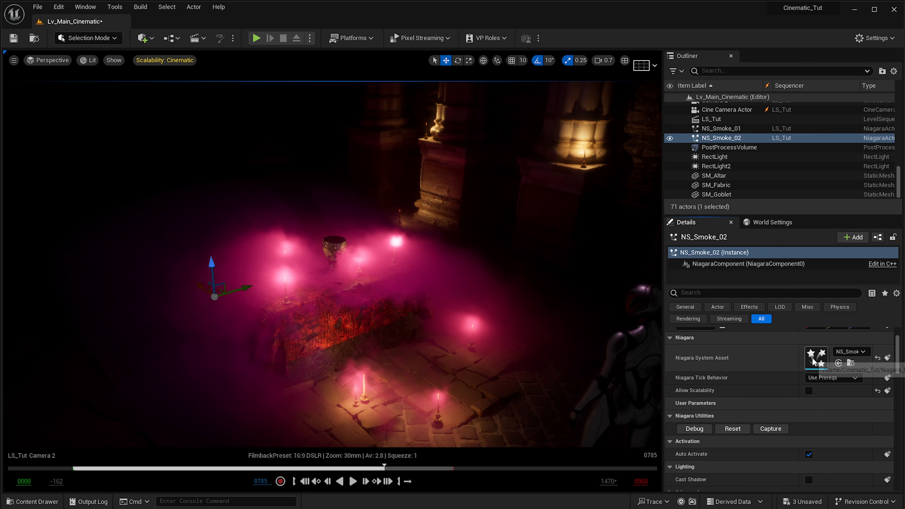
double_click(813, 361)
click(328, 203)
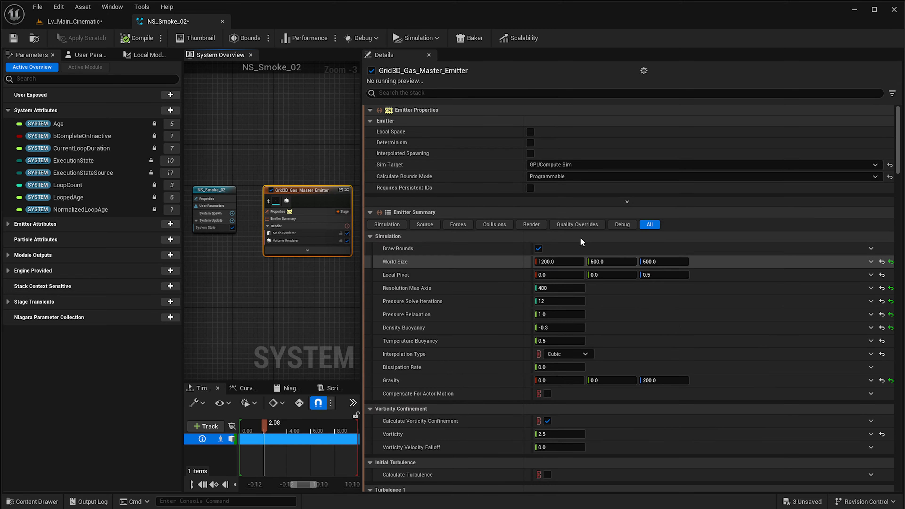
click(553, 289)
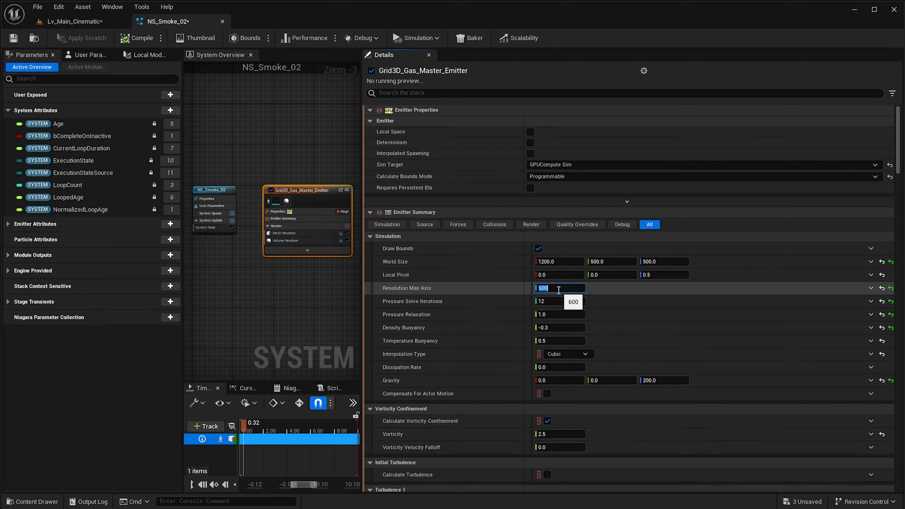
Close the NS_Smoke_02 system editor and watch the smoke in the level viewport in game view.
click(74, 22)
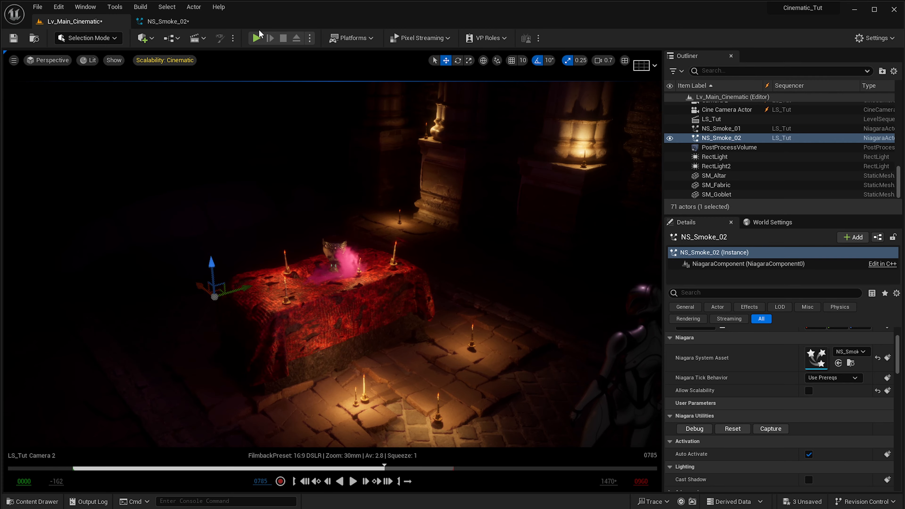
click(197, 21)
click(222, 21)
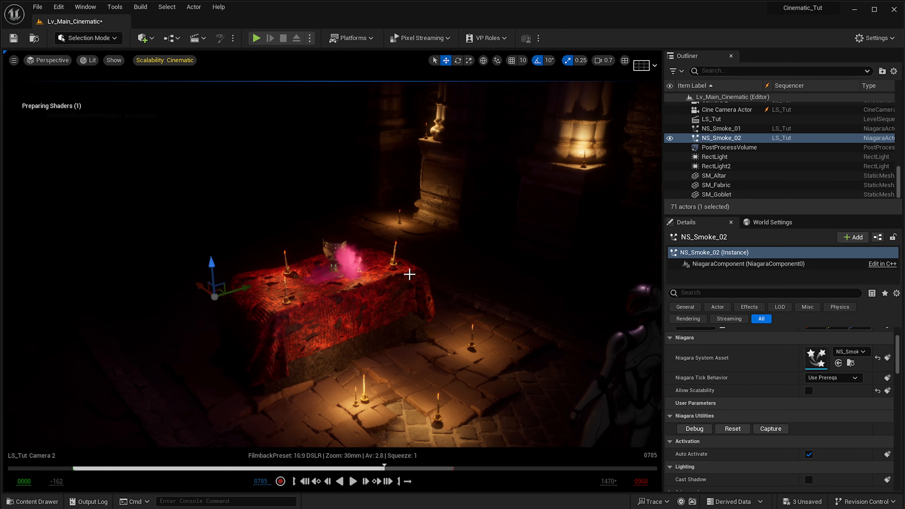
click(457, 229)
click(516, 345)
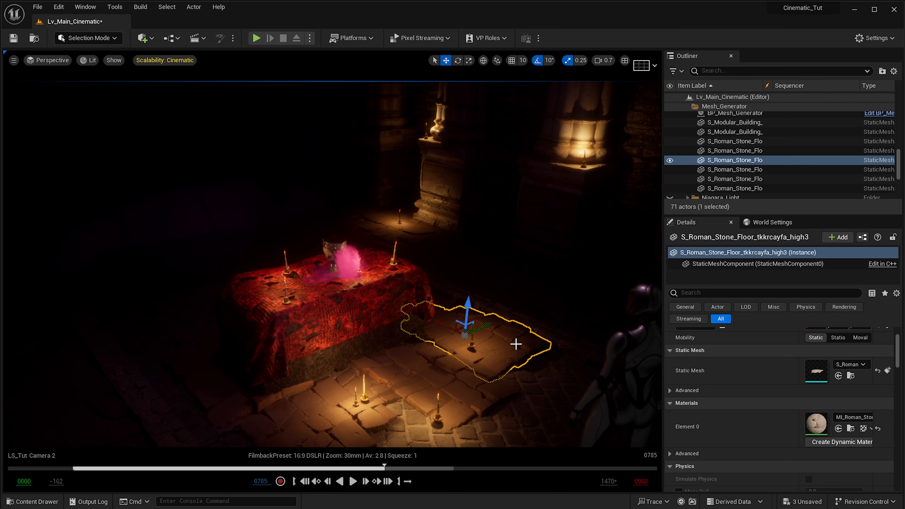
key(g)
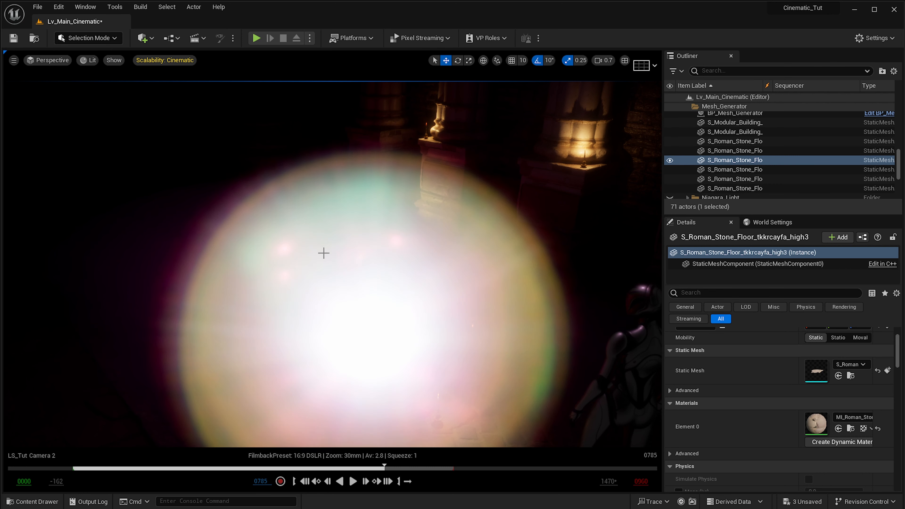
Select the PostProcessVolume and try to toggle its visibility to check the overexposed glow over the altar.
click(690, 169)
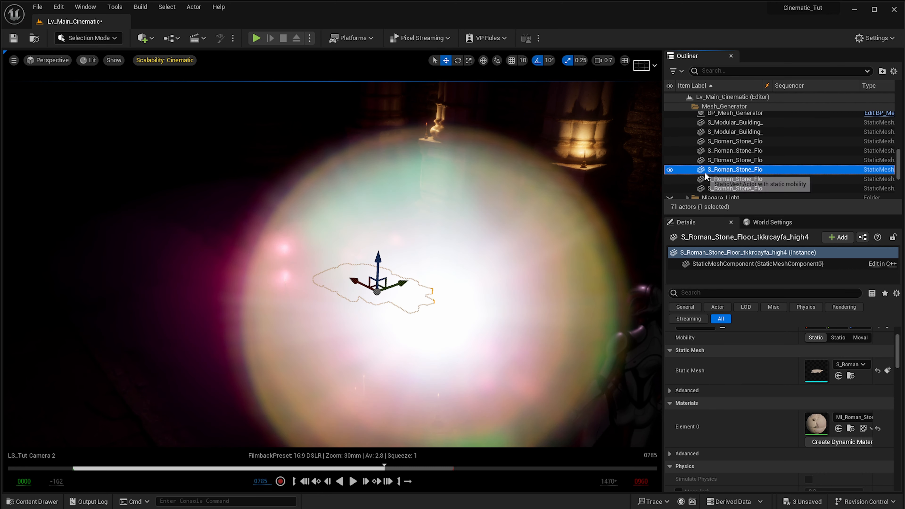
scroll(725, 165, down, 3)
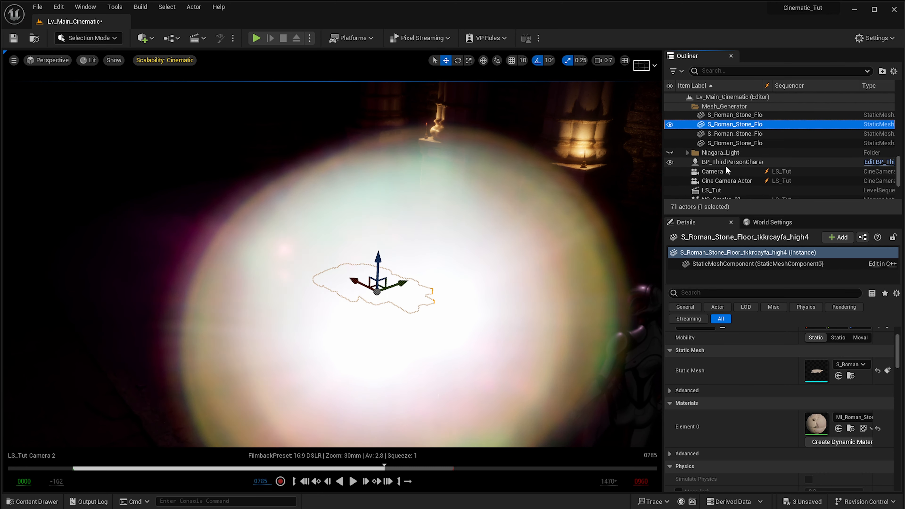
scroll(727, 174, down, 5)
click(724, 147)
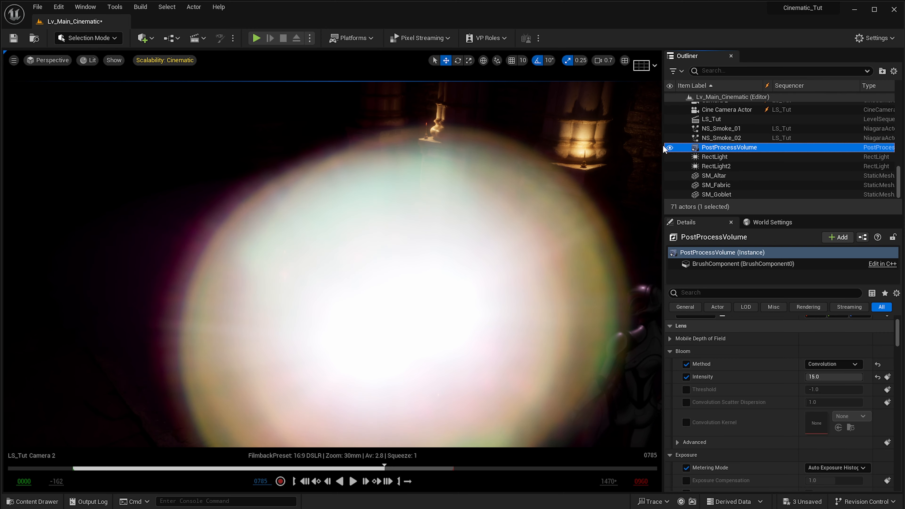
click(661, 145)
click(671, 147)
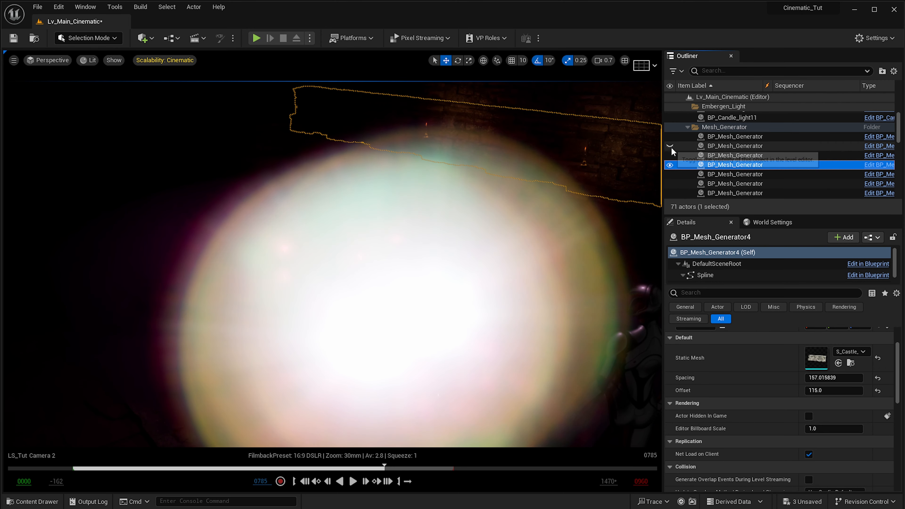